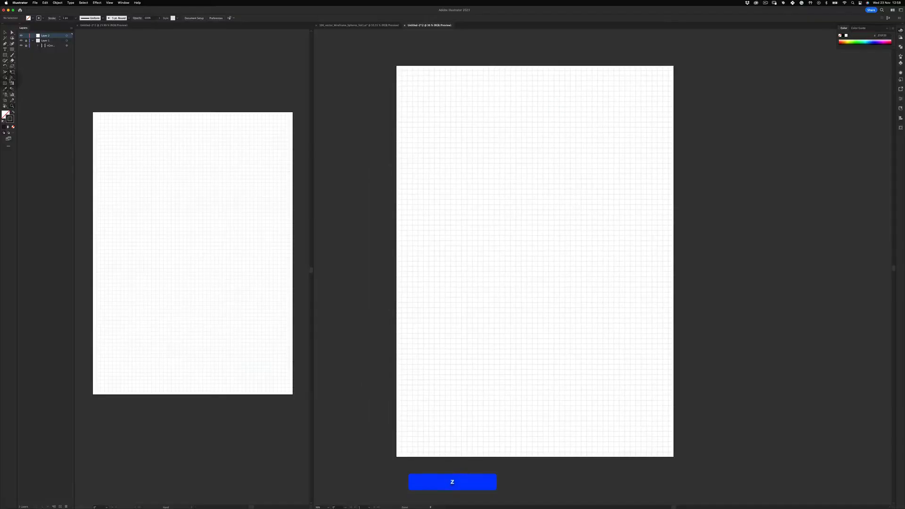
- Draw a large rectangle in the artboard's upper-left corner and another filling the upper-right space beside it
left_click_drag(396, 66, 532, 215)
left_click_drag(355, 94, 440, 202)
left_click_drag(506, 215, 429, 339)
left_click(505, 165, "super")
left_click_drag(432, 99, 663, 216)
- Draw a thin horizontal strip beneath the upper-right rectangle and a tall rectangle under the strip along the right edge
left_click_drag(571, 256, 528, 189)
left_click_drag(388, 276, 620, 150)
left_click_drag(505, 276, 515, 175)
left_click(508, 210, "super")
key("z")
left_click_drag(507, 210, 525, 175)
left_click_drag(424, 127, 579, 383)
- Draw a small rectangle between the large and tall ones, and a middle rectangle below it reaching the tall one's lower edge
left_click(551, 155, "super")
key("z")
left_click_drag(551, 155, 651, 120)
left_click_drag(498, 163, 405, 268)
left_click_drag(424, 177, 504, 218)
left_click_drag(371, 181, 515, 295)
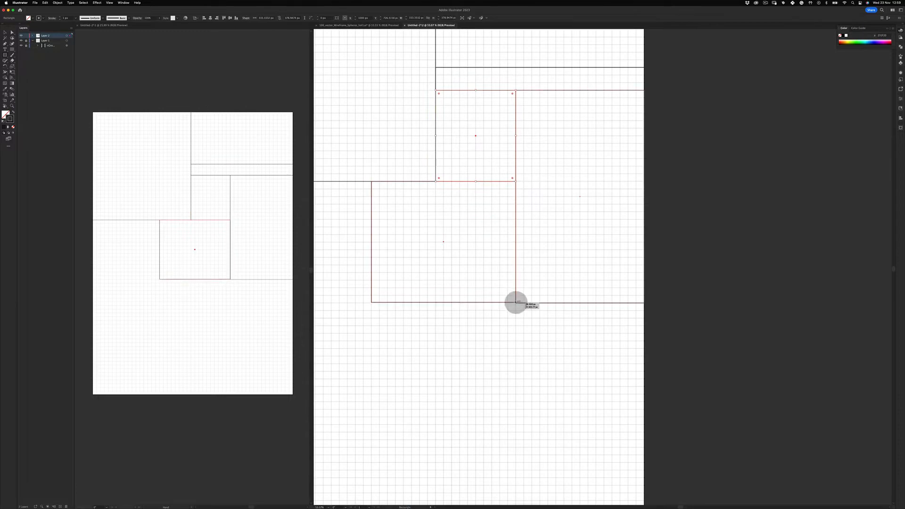
- Draw a tall rectangle along the artboard's left edge, beside the middle rectangle and below the large one
left_click_drag(434, 286, 613, 233)
left_click_drag(414, 129, 550, 401)
key("z")
mouse_move(476, 129)
left_mouse_down()
mouse_move(517, 117)
mouse_move(485, 130)
left_mouse_up()
key("z")
left_click_drag(384, 147, 343, 156)
- Draw a wide rectangle directly beneath the middle rectangle, starting at the tall left rectangle's edge
left_click(446, 331, "super")
key("z")
left_click_drag(461, 223, 479, 189)
left_click_drag(399, 124, 582, 286)
key("z")
left_click_drag(592, 278, 465, 180)
- Draw a narrow tall rectangle to the right of the wide one and extend it to the artboard's bottom edge
left_click(572, 319, "super")
left_click_drag(483, 151, 588, 411)
key("z")
left_click_drag(536, 376, 424, 291)
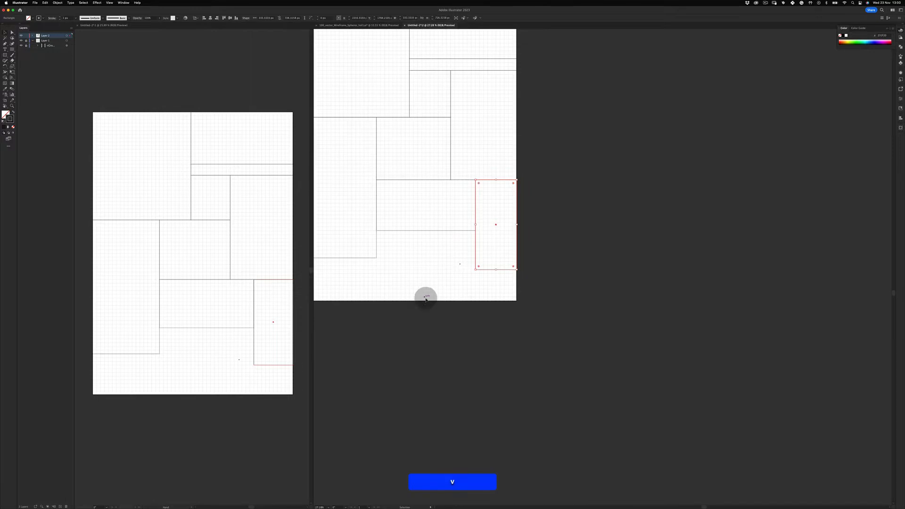
left_click_drag(486, 296, 527, 292)
key("v")
left_click_drag(527, 174, 544, 315)
- Draw two vertical columns of different widths beneath the wide rectangle, down to the artboard's bottom edge
left_click_drag(421, 212, 572, 297)
left_click(450, 227)
key("z")
left_click_drag(640, 159, 425, 154)
left_click_drag(518, 121, 433, 277)
- Fill the gap between the columns and the lower-right rectangle with two stacked rectangles
key("z")
mouse_move(457, 116)
left_mouse_down()
mouse_move(533, 137)
mouse_move(476, 199)
mouse_move(393, 210)
mouse_move(531, 186)
mouse_move(447, 178)
mouse_move(548, 226)
left_mouse_up()
key("super+shift+a")
key("m")
left_click_drag(472, 288, 468, 241)
left_click_drag(476, 192, 541, 177)
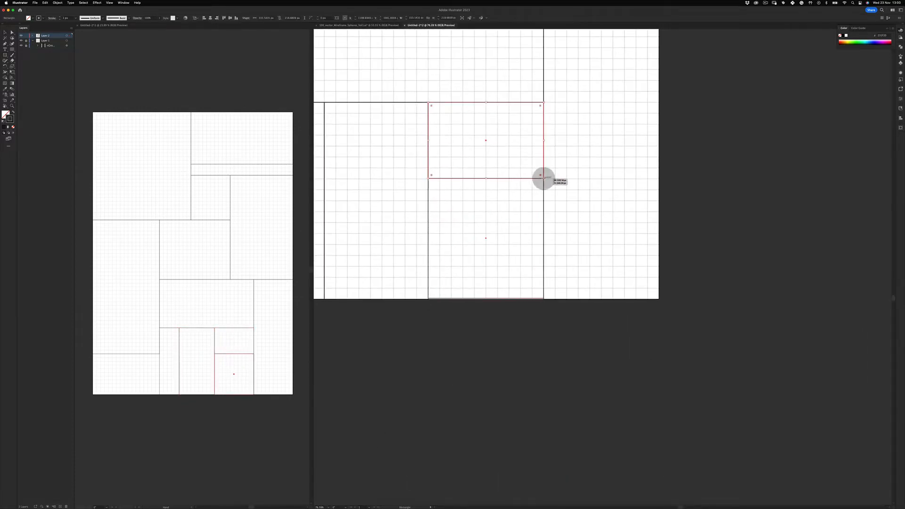
- Draw a rectangle filling the artboard's lower-left corner and clear the selection
scroll(541, 178, "left", 10)
left_click_drag(387, 178, 583, 297)
left_click_drag(486, 173, 500, 209)
key("v")
left_click_drag(592, 162, 464, 263)
left_click_drag(594, 56, 542, 123)
left_click_drag(558, 68, 528, 68)
key("v")
left_click(606, 75)
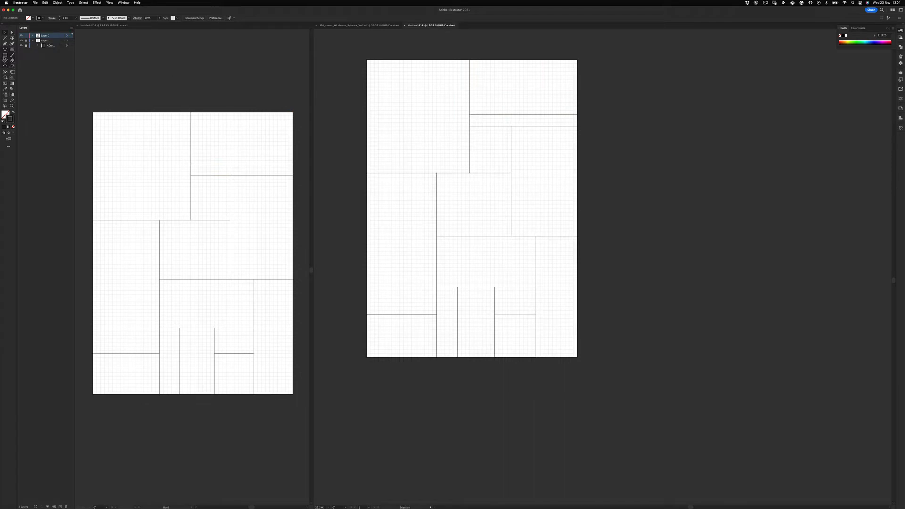
left_click(123, 2)
mouse_move(225, 273)
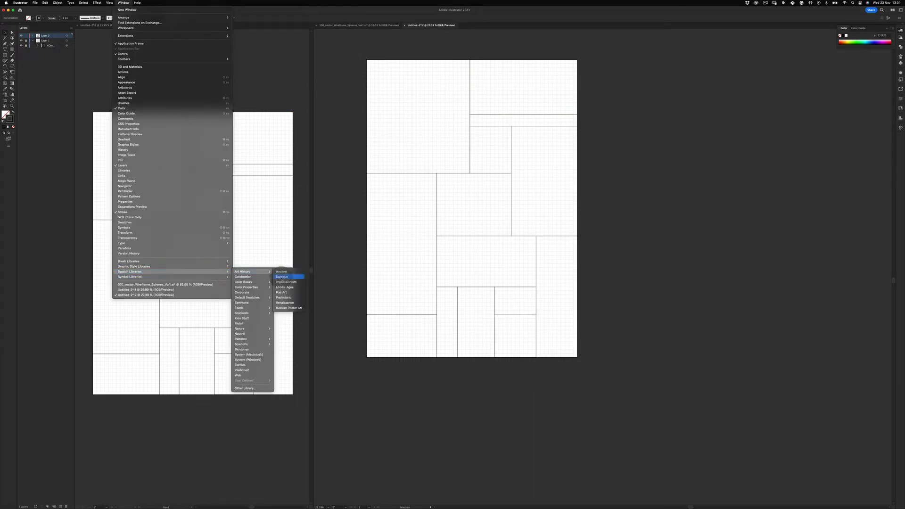
left_click(285, 271)
- Add the purple, light grey, red and two-dark-tone colour theme from the saved library to the document swatches and show the swatches
left_click(124, 3)
left_click(166, 164)
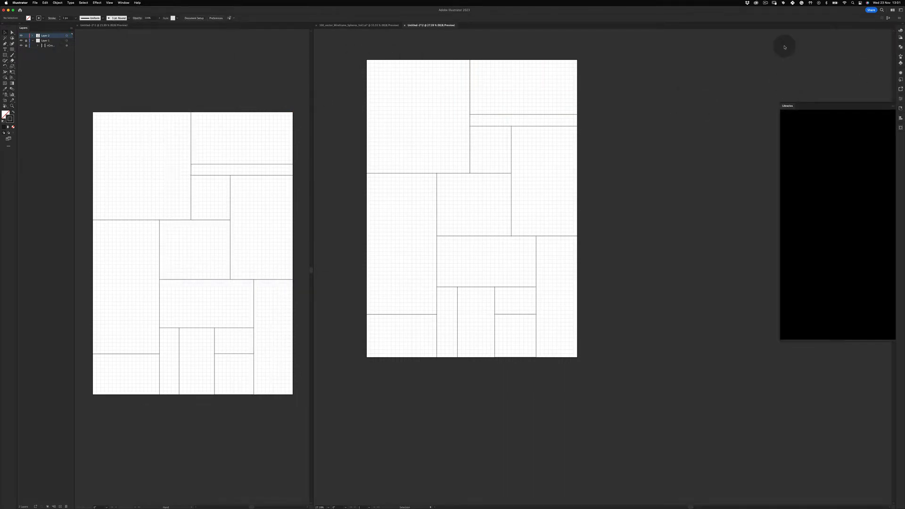
left_click(783, 114)
left_click(799, 145)
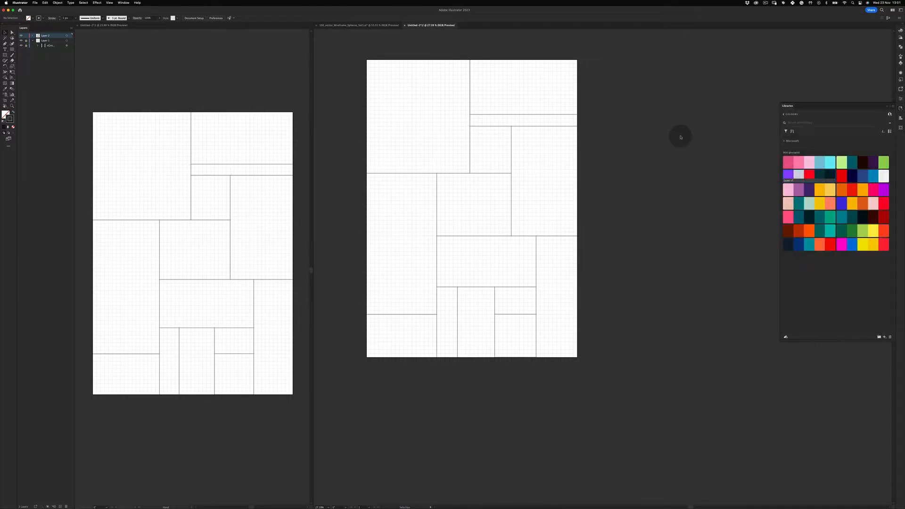
right_click(812, 175)
left_click(883, 70)
left_click(887, 108)
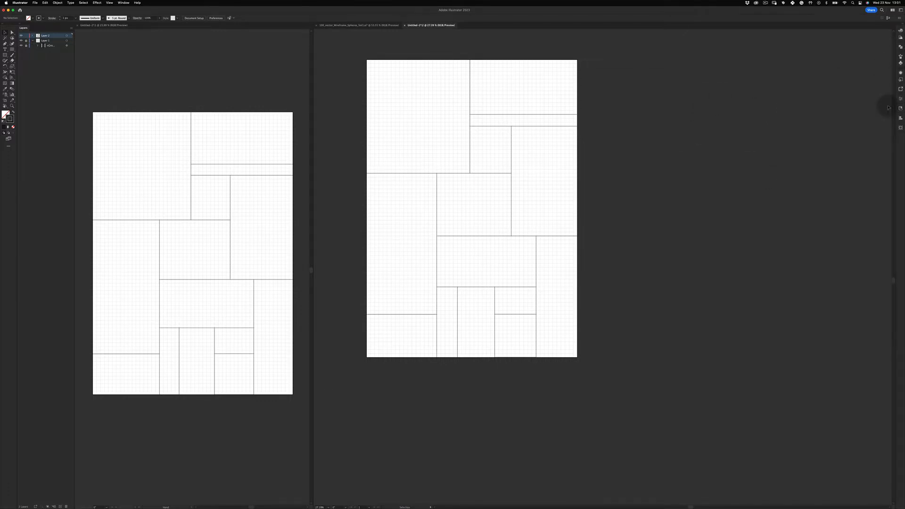
left_click(123, 3)
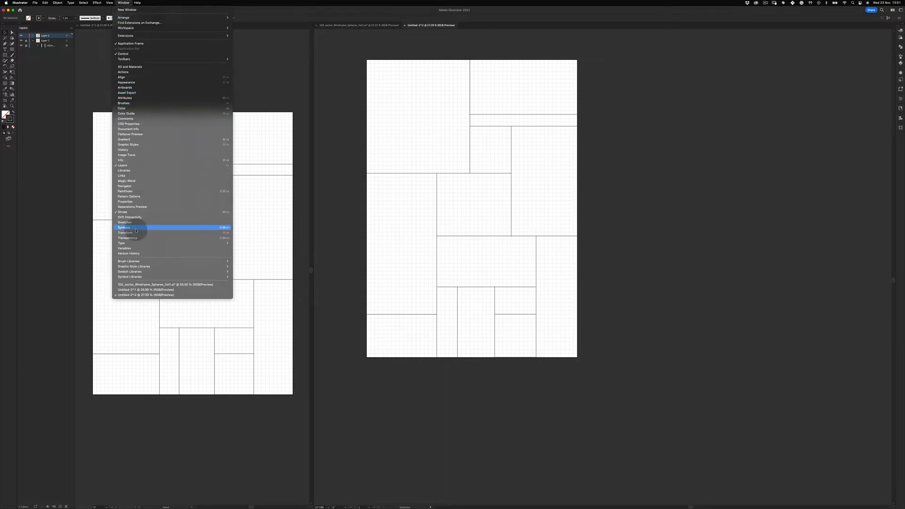
left_click(140, 222)
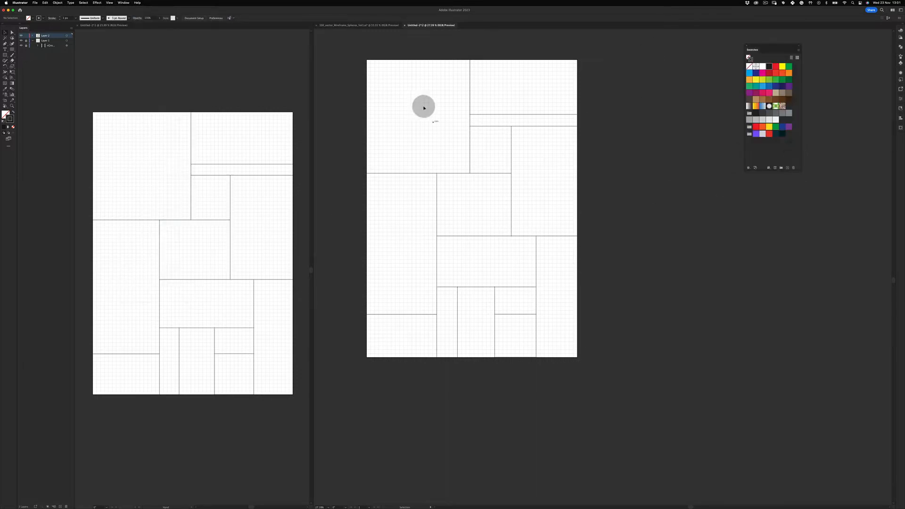
- Apply a freeform point gradient to the large upper-left rectangle and colour its upper-left point purple
scroll(447, 123, "up", 2)
key("v")
left_click_drag(392, 130, 341, 125)
left_click(8, 126)
left_click_drag(255, 111, 662, 58)
key("g")
left_click(651, 65)
left_click(362, 61)
left_click(756, 134)
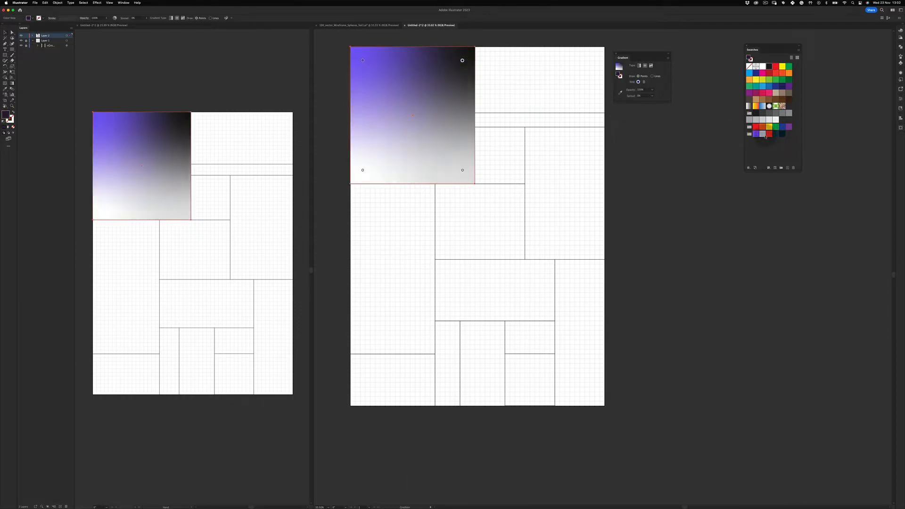
- Colour the remaining gradient points red at the upper right, dark teal at the lower right and light grey at the lower left
left_click(770, 135)
left_click(362, 169)
left_click(776, 134)
left_click(463, 169)
left_click(781, 135)
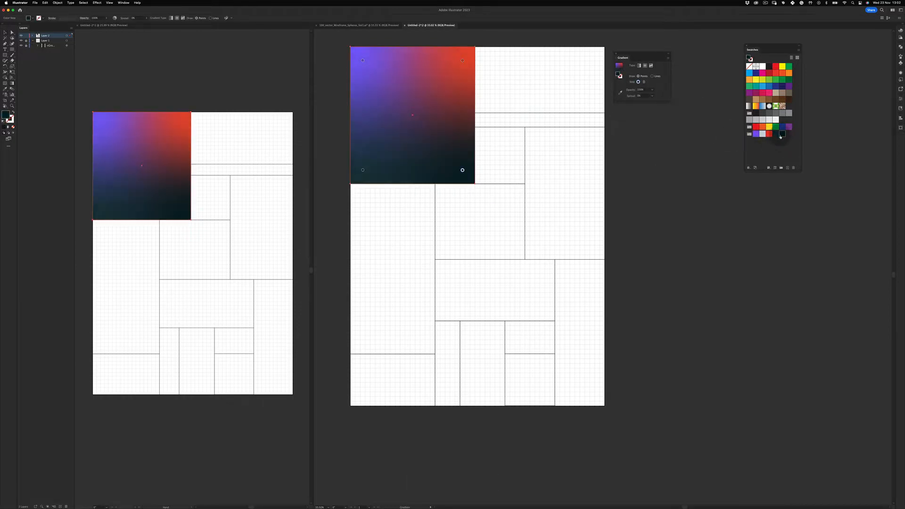
left_click(362, 169)
left_click(761, 134)
- Copy the large rectangle's gradient onto the upper-right rectangle and the thin strip beneath it with the Eyedropper
mouse_move(585, 167)
left_mouse_down()
mouse_move(555, 149)
mouse_move(576, 178)
left_mouse_up()
key("v")
left_click(465, 86)
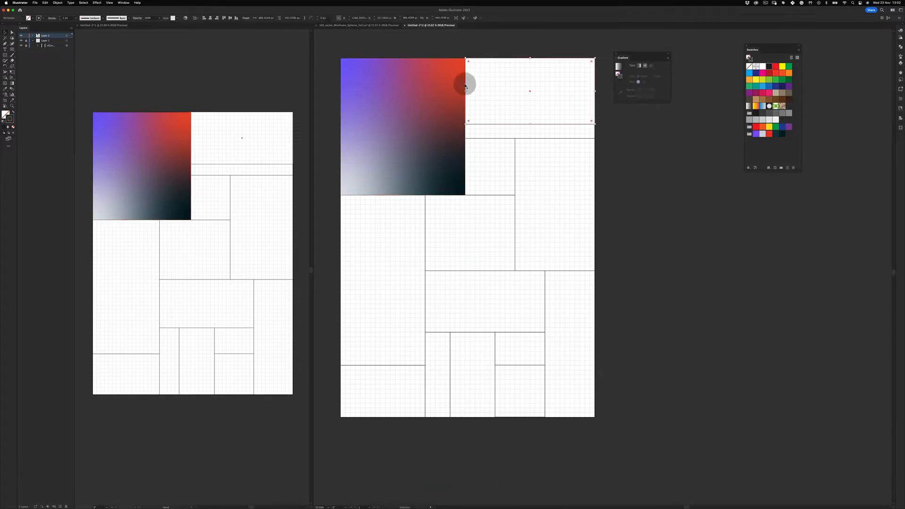
key("v")
left_click(536, 147)
left_click_drag(475, 137, 609, 127)
key("i")
left_click(440, 137)
key("v")
- Copy the same gradient onto all remaining unfilled rectangles and clear the selection
left_click_drag(517, 171, 514, 208)
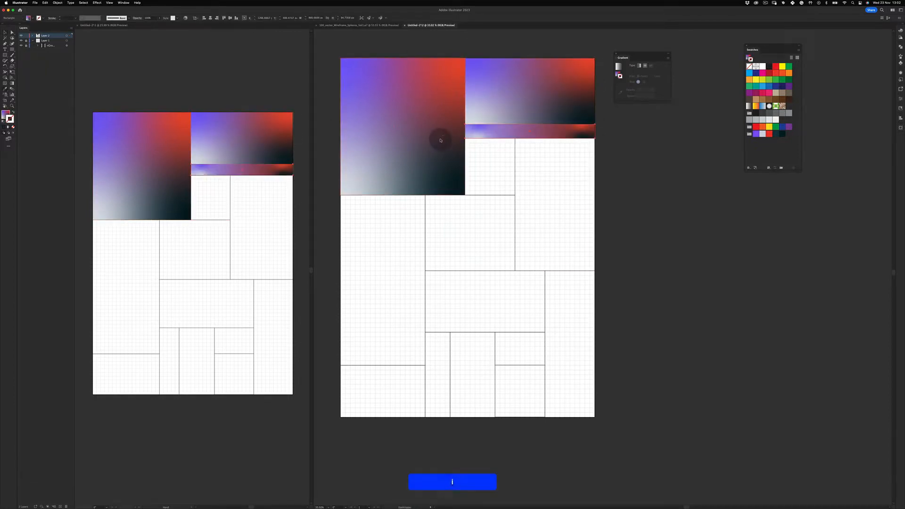
left_click_drag(571, 248, 349, 438)
key("i")
left_click(384, 166)
key("v")
left_click(156, 250)
left_click(105, 102)
left_click(345, 65)
- Rearrange the upper-right rectangle's gradient points to put dark at the top, purple lower left, light grey lower right and red upper right
key("z")
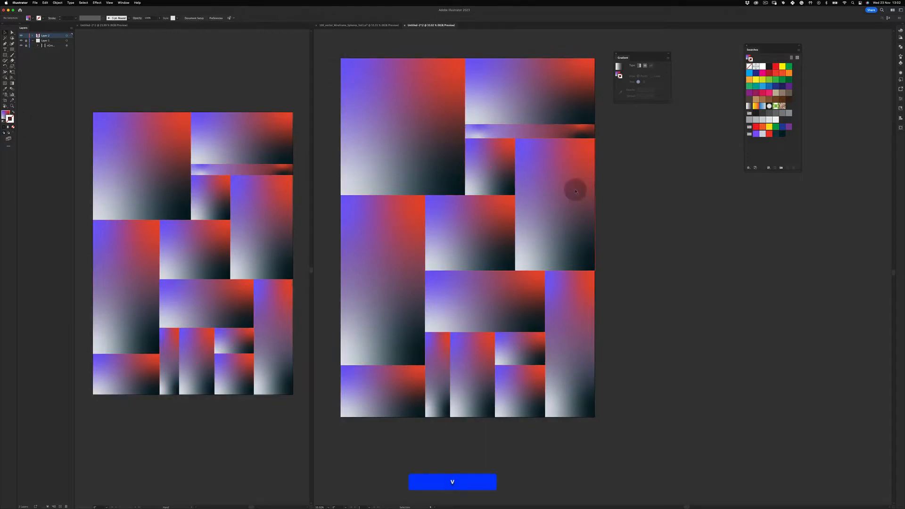
left_click_drag(468, 187, 490, 187)
left_click_drag(624, 54, 682, 47)
key("v")
left_click(498, 93)
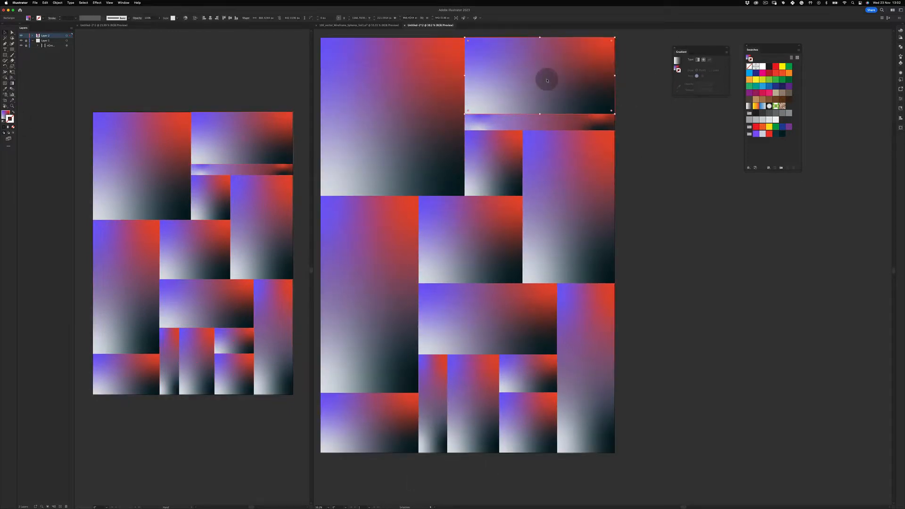
left_click_drag(479, 106, 481, 47)
left_click_drag(467, 111, 523, 54)
left_click_drag(467, 41, 475, 101)
left_click_drag(610, 41, 610, 53)
left_click_drag(611, 111, 518, 50)
left_click_drag(523, 55, 600, 104)
- Spread the thin strip's gradient points along its length in the order light grey, purple, red and dark
left_click_drag(566, 158, 590, 165)
key("v")
left_click(559, 124)
left_click_drag(504, 124, 580, 133)
left_click_drag(504, 136, 496, 129)
left_click_drag(580, 132, 527, 129)
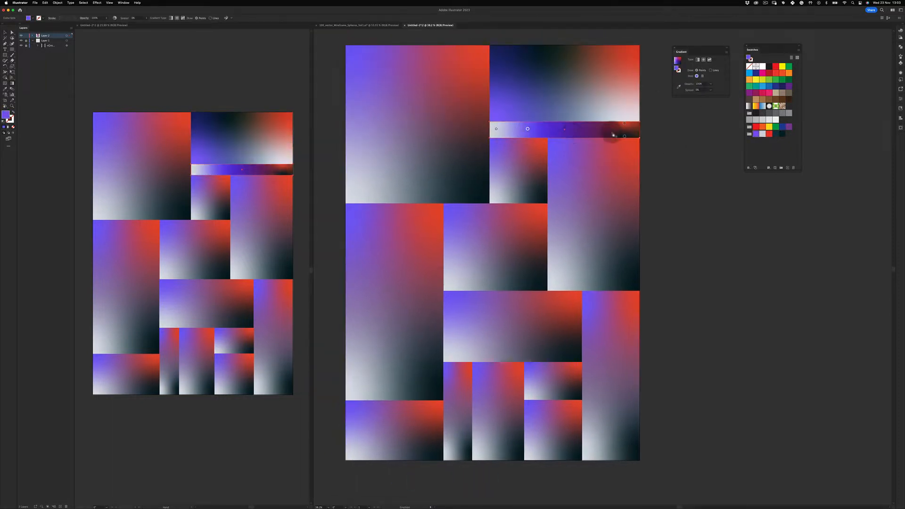
left_click_drag(625, 123, 572, 129)
- Rearrange the small rectangle's gradient points to red upper left, dark upper right, purple lower right and light grey lower left
left_click(520, 170)
key("g")
left_click_drag(496, 145, 520, 172)
left_click_drag(541, 145, 502, 142)
left_click_drag(520, 176, 537, 147)
mouse_move(542, 197)
left_mouse_down()
mouse_move(520, 171)
mouse_move(538, 193)
left_mouse_up()
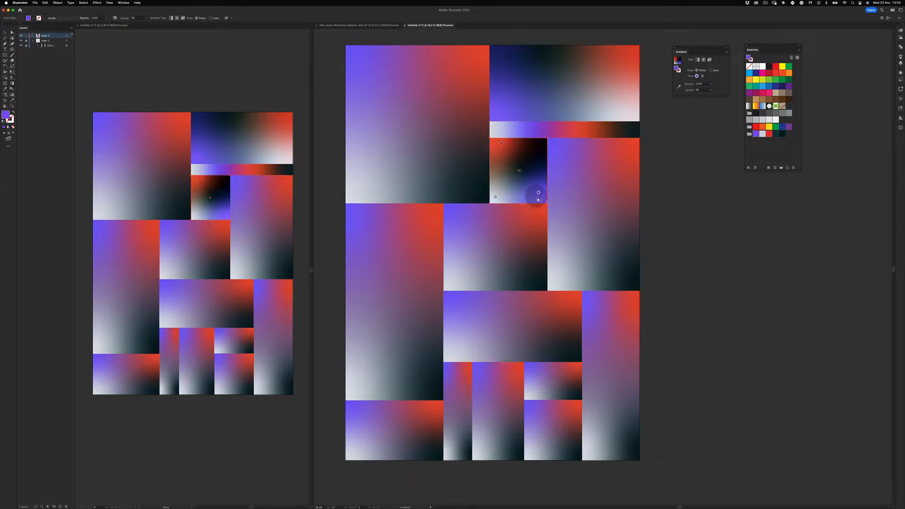
- Rearrange the tall right rectangle's gradient points with light grey upper left, red near the top, purple at centre right and dark at the bottom
left_click(563, 170)
left_click_drag(572, 142, 609, 183)
key("g")
left_click_drag(624, 146, 571, 149)
left_click_drag(552, 266, 575, 154)
left_click_drag(626, 268, 625, 271)
- Rearrange the middle rectangle's gradient points with a light upper-left corner, purple beside it, red toward the lower left and dark lower right
key("g")
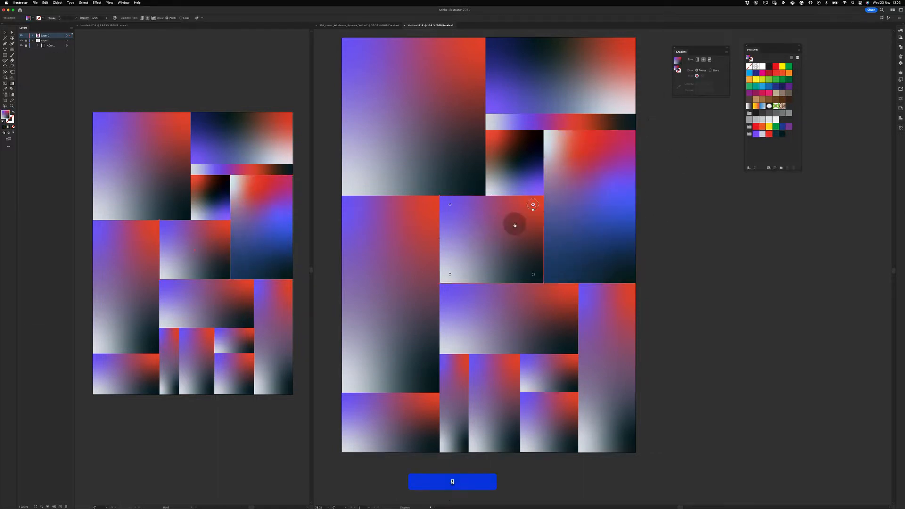
left_click(451, 206)
left_click_drag(450, 273, 450, 209)
key("g")
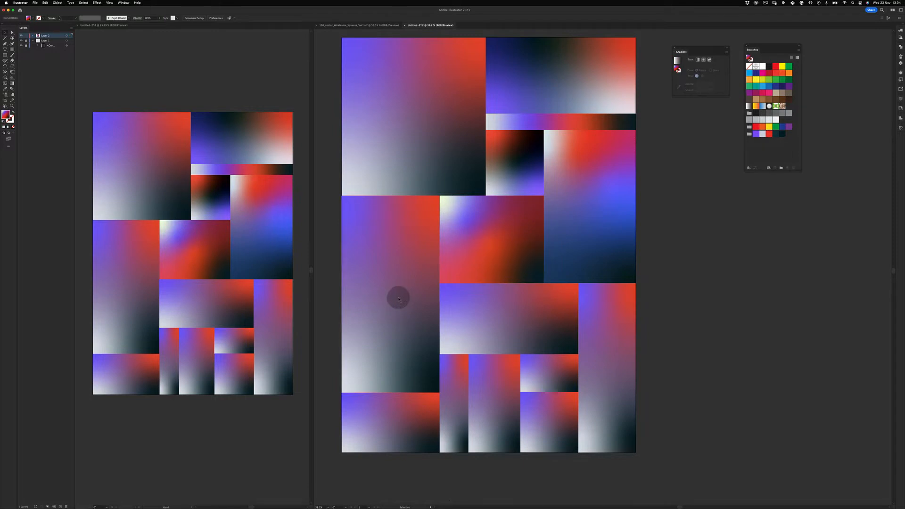
- Rearrange the tall left rectangle's gradient points with purple at the top, red below it, light grey lower down and dark lower right
scroll(399, 301, "down", 3)
key("g")
left_click(371, 209)
left_click_drag(357, 344, 430, 305)
key("v")
left_click(559, 207)
- Rearrange the large upper-left rectangle's gradient points, moving red to the lower right and light grey and dark nearer the centre
key("z")
left_click_drag(515, 219, 495, 208)
key("v")
left_click(400, 123)
key("f")
key("f")
key("f")
key("super+plus")
key("g")
left_click_drag(375, 218, 411, 117)
left_click_drag(499, 81, 448, 179)
left_click_drag(499, 218, 441, 179)
key("v")
key("z")
left_click_drag(493, 149, 471, 173)
key("g")
left_click_drag(400, 121, 415, 133)
key("v")
left_click(688, 194)
- Rearrange the wide centre rectangle's gradient points with light grey in the upper-left corner and purple beside it
key("z")
left_click_drag(510, 161, 488, 161)
left_click_drag(508, 214, 464, 220)
left_click_drag(454, 278, 457, 238)
key("v")
left_click(463, 265)
key("g")
left_click_drag(431, 289, 450, 244)
mouse_move(431, 239)
left_mouse_down()
mouse_move(448, 281)
mouse_move(429, 239)
left_mouse_up()
left_click_drag(448, 281, 460, 259)
left_click_drag(477, 138, 495, 170)
- Move the large upper-left rectangle's dark point to the top, light grey to the lower left and purple further inward
key("v")
left_click(444, 156)
key("g")
left_click_drag(416, 147, 407, 70)
left_click_drag(393, 104, 387, 165)
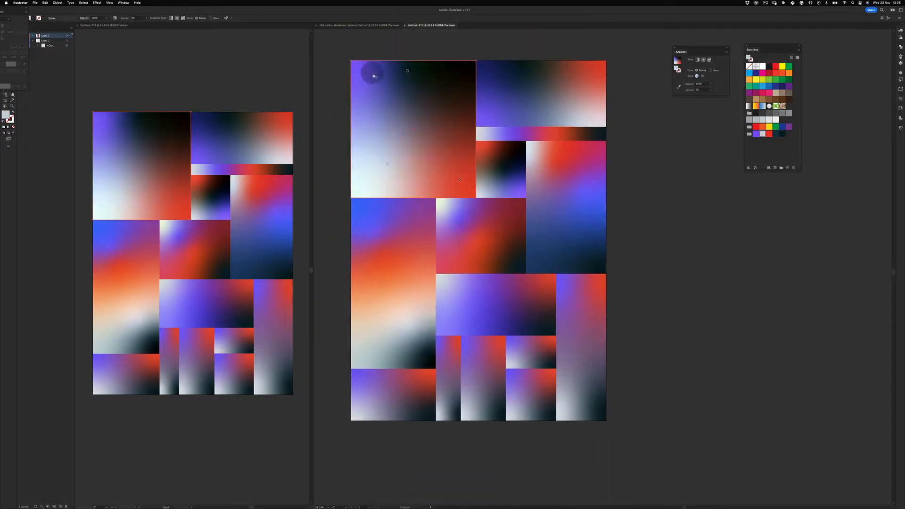
left_click_drag(363, 74, 392, 118)
key("v")
left_click(447, 43)
- Move the wide centre rectangle's red gradient point from the upper right to the lower centre
left_click_drag(580, 197, 560, 167)
left_click(470, 266)
left_click_drag(470, 266, 481, 222)
key("g")
left_click_drag(533, 205, 490, 251)
- Rearrange the tall lower-right rectangle's points with light grey at the top, purple mid-height, red lower left and dark lower right
left_click(548, 213)
key("g")
left_click_drag(570, 200, 539, 297)
left_click_drag(531, 200, 564, 269)
left_click_drag(531, 318, 595, 168)
- Rearrange the small rectangle beside the tall lower-right one with light grey lower left, purple and red through the middle and dark at the right
key("v")
left_click(515, 268)
key("g")
left_click_drag(520, 276, 524, 263)
left_click_drag(521, 250, 483, 272)
- Rearrange the bottom-left rectangle's gradient points with dark upper left, light grey lower left and purple lower right, undoing the last change
key("v")
left_click_drag(518, 152, 518, 168)
left_click(371, 327)
key("g")
mouse_move(397, 343)
left_mouse_down()
mouse_move(343, 330)
mouse_move(392, 332)
left_mouse_up()
left_click(401, 298)
key("super+z")
key("f")
key("f")
key("f")
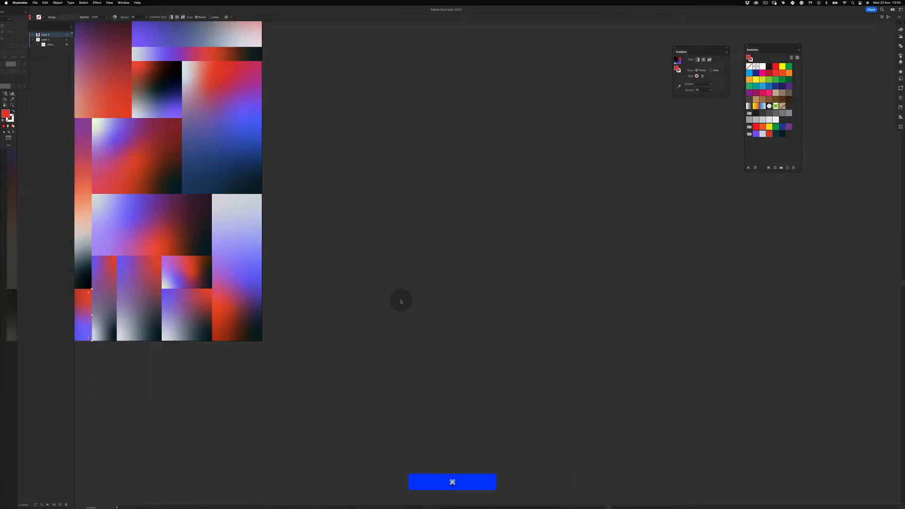
key("f")
key("f")
key("f")
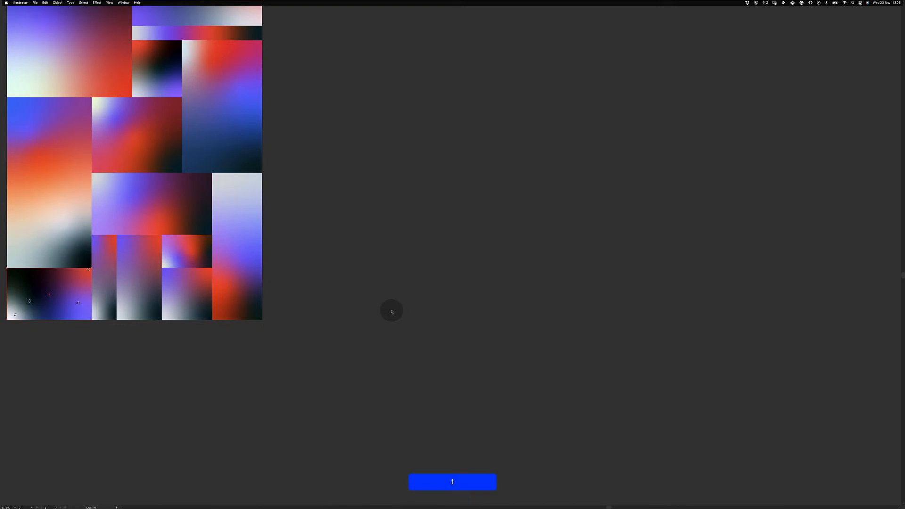
- Adjust the bottom-left rectangle's gradient points, placing purple toward the lower centre and widening the red area at the upper right
key("g")
left_click(393, 307)
mouse_move(393, 320)
left_mouse_down()
mouse_move(394, 341)
mouse_move(383, 323)
left_mouse_up()
key("v")
left_click(368, 280)
- Rearrange the narrow bottom rectangle's gradient points with red at the top, purple at mid-height, and light grey and dark below
left_click(416, 325)
key("g")
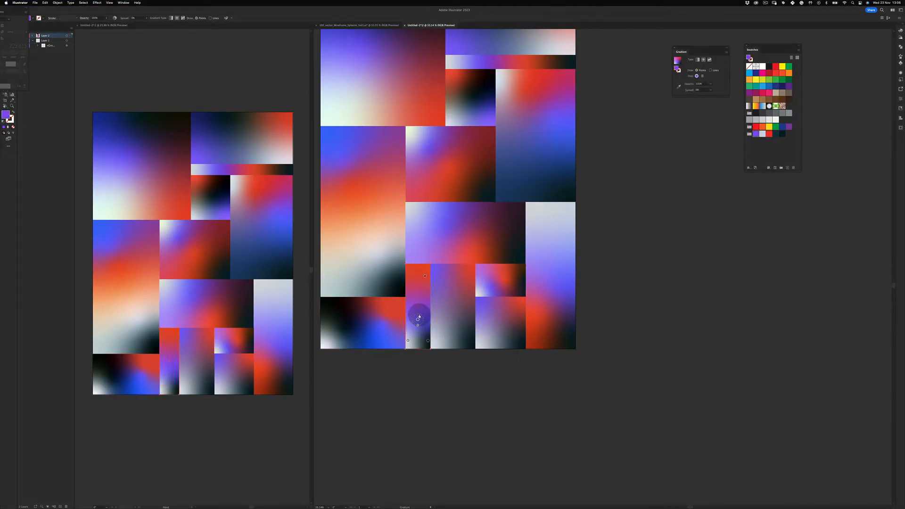
left_click(417, 311)
key("v")
- Rearrange the rectangle beside the narrow one with dark upper left, light grey near the top, purple below it and red at the bottom
key("g")
left_click_drag(467, 282, 449, 329)
left_click_drag(440, 331, 461, 312)
left_click_drag(466, 331, 437, 269)
key("v")
- Rearrange the small bottom rectangle's gradient points, moving purple to the middle and dark to the lower right
key("g")
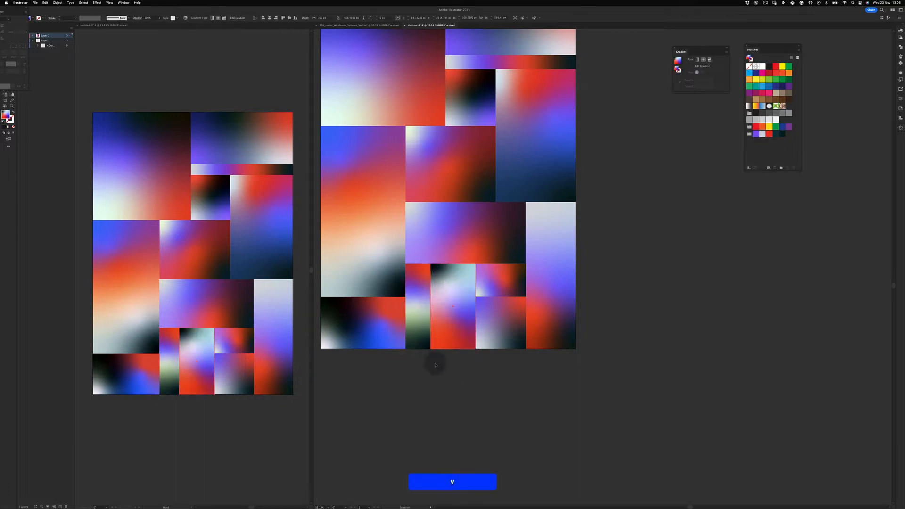
key("space")
left_click_drag(508, 277, 491, 289)
left_click(485, 329)
left_click_drag(502, 337, 506, 350)
key("v")
left_click(463, 406)
- Rearrange the upper-right rectangle's gradient points with light grey at the left, dark at the top, purple at the bottom centre and red right
left_click_drag(506, 90, 534, 157)
left_click(568, 98)
key("f")
key("f")
key("f")
left_click_drag(573, 121, 543, 79)
left_click_drag(477, 115, 552, 109)
key("v")
left_click(553, 45)
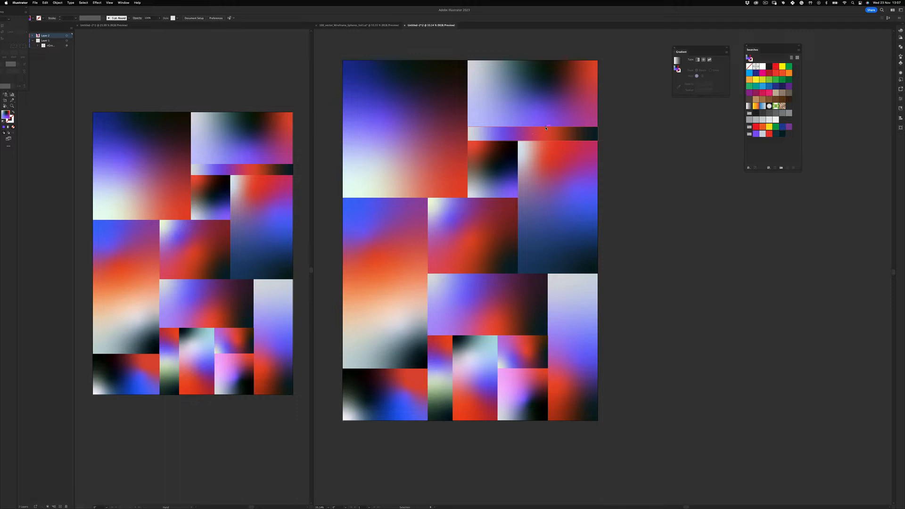
- Place a white bar along the bottom of the tall left rectangle and a shorter white bar above it at the right edge
mouse_move(21, 12)
left_mouse_down()
mouse_move(547, 140)
mouse_move(774, 235)
left_mouse_up()
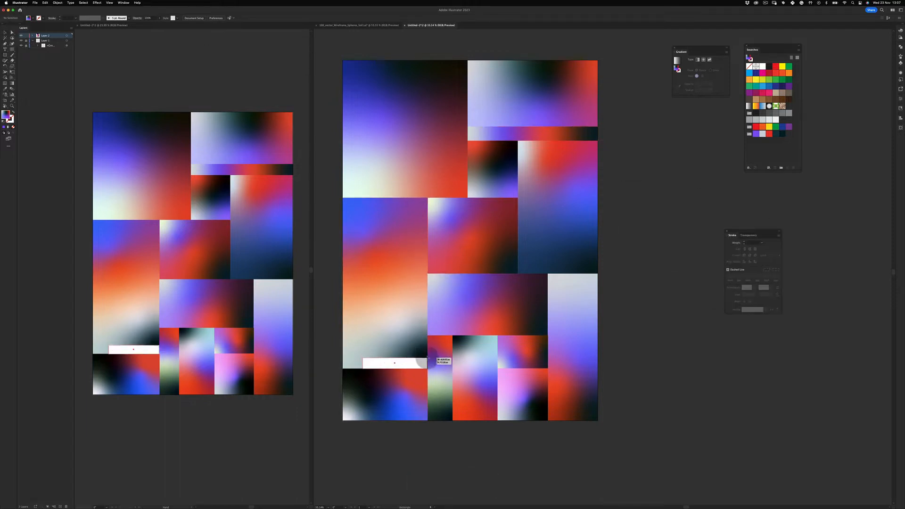
left_click_drag(384, 365, 404, 329)
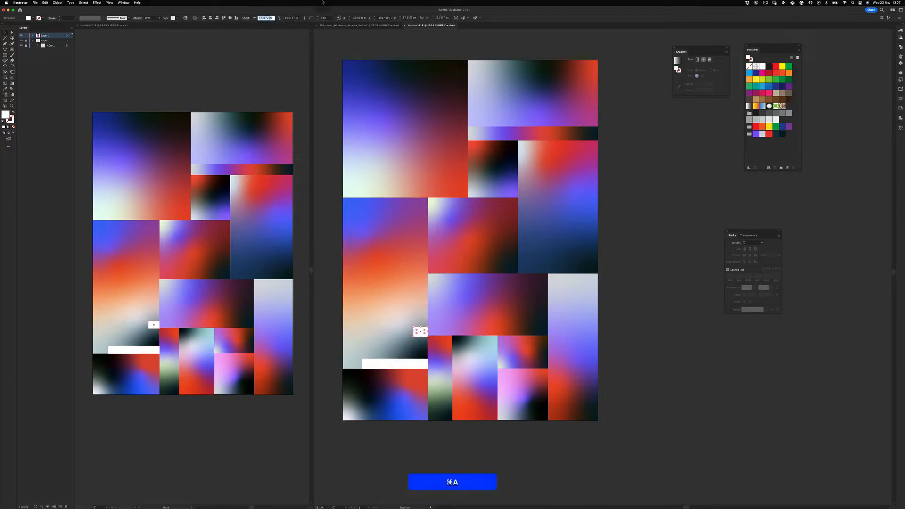
left_click(171, 61)
- Blend the two white bars with two intermediate steps to form a four-step staircase
left_click_drag(404, 348, 507, 263)
left_click_drag(498, 403, 498, 406)
key("z")
left_click_drag(523, 306, 419, 302)
key("v")
left_click(529, 265, "shift")
key("alt+super+b")
double_click(12, 88)
left_click_drag(293, 147, 364, 218)
left_click(391, 250)
- Scale the blended white staircase from its upper-left corner to span the tall left rectangle's full width
key("z")
left_click_drag(523, 277, 376, 316)
key("v")
double_click(561, 240)
key("z")
key("v")
double_click(475, 289)
left_click(443, 300)
left_click(57, 2)
left_click(73, 53)
left_click(416, 146)
key("v")
left_click_drag(394, 266, 373, 252)
left_click(346, 275)
left_click(405, 302)
- Expand the blended staircase into separate shapes
left_click(58, 3)
left_click(83, 66)
left_click(57, 2)
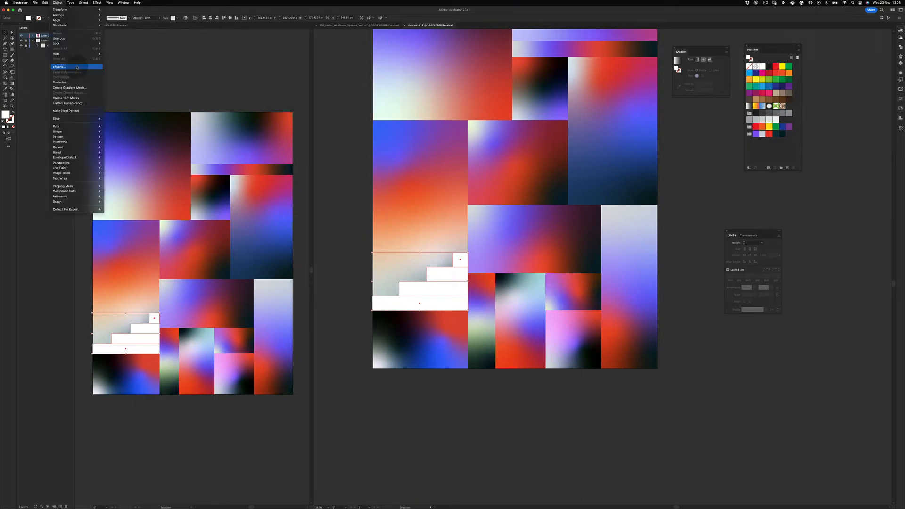
left_click(78, 67)
key("v")
left_click(438, 416)
- Duplicate the white staircase onto the bottom of the blue rectangle at the poster's right edge, mirrored horizontally
scroll(504, 260, "right", 1)
right_click(593, 175)
left_click_drag(434, 299, 669, 202, "alt")
mouse_move(624, 256)
left_click(656, 274)
- Pull the overhanging end of the mirrored staircase's lowest step back to the poster's right edge
key("z")
left_click_drag(425, 179, 377, 188)
key("a")
left_click(560, 200)
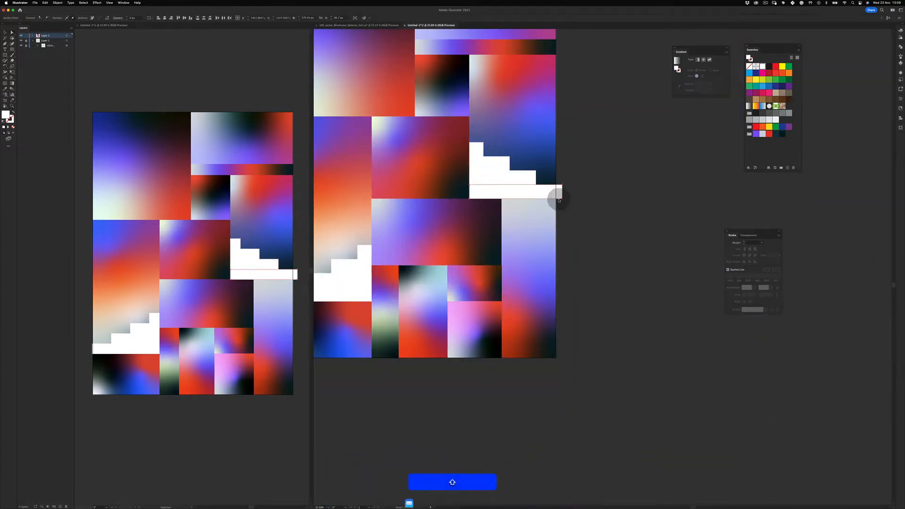
left_click_drag(555, 200, 556, 200)
key("z")
left_click_drag(556, 199, 535, 198)
- Draw a small circle above the left white staircase and fill it with the dark teal swatch
left_click(583, 180, "super")
left_click_drag(392, 268, 453, 232)
left_click_drag(453, 232, 504, 209)
left_click_drag(477, 262, 439, 224)
left_click(776, 134)
key("z")
left_click_drag(518, 193, 424, 194)
- Position the dark circle so it rests on the second step of the left white staircase
left_click_drag(485, 227, 542, 227)
left_click_drag(496, 215, 449, 138)
left_click_drag(416, 106, 417, 177)
left_click(374, 214)
key("z")
left_click_drag(345, 212, 392, 212)
key("a")
left_click(375, 387)
left_click_drag(378, 379, 385, 380)
key("z")
left_click_drag(541, 227, 485, 236)
left_click(476, 319, "super")
left_click_drag(740, 109, 542, 214)
- Duplicate the circle onto the third step of the right staircase and fill the copy with red
key("v")
left_click_drag(376, 305, 631, 178)
key("z")
key("v")
left_click_drag(570, 185, 466, 343)
key("z")
key("v")
key("z")
left_click_drag(523, 177, 533, 182)
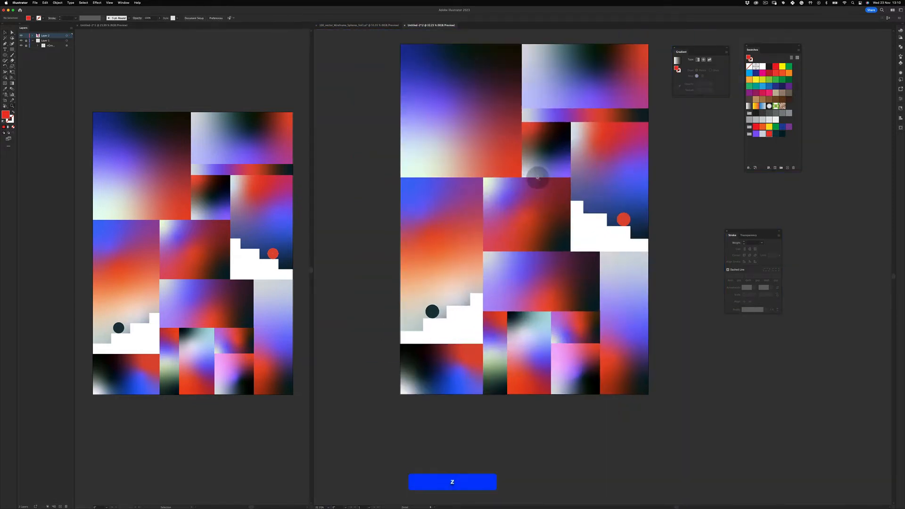
- Shrink a copy of the tall left gradient rectangle into its lower-right corner behind the stairs and move the floating panels clear of the artwork
left_click(769, 20)
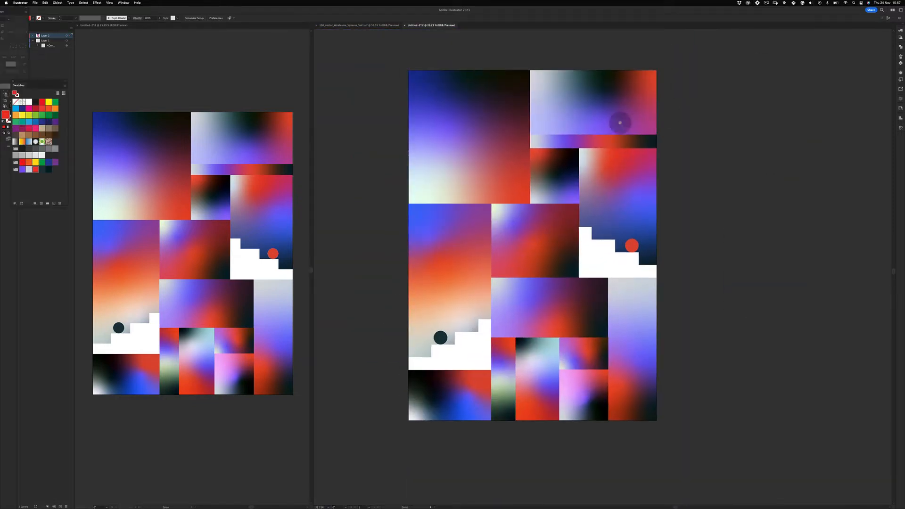
left_click_drag(627, 241, 610, 222)
left_click(473, 287)
key("v")
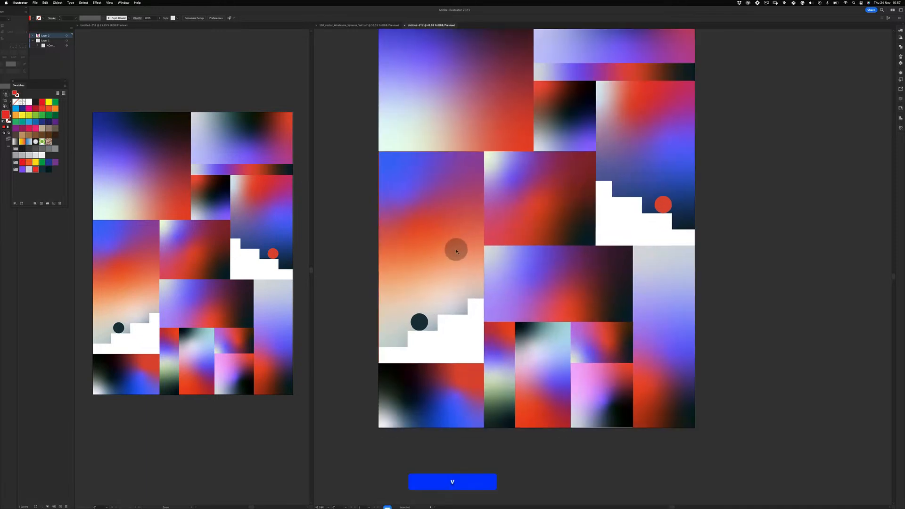
left_click_drag(380, 153, 449, 262)
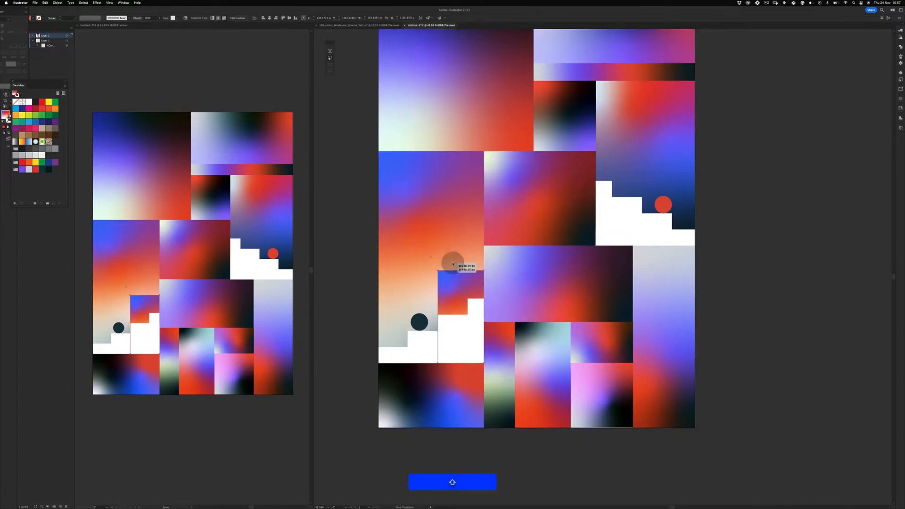
mouse_move(28, 88)
left_mouse_down()
mouse_move(178, 102)
mouse_move(838, 56)
left_mouse_up()
mouse_move(14, 12)
left_mouse_down()
mouse_move(842, 203)
mouse_move(829, 327)
left_mouse_up()
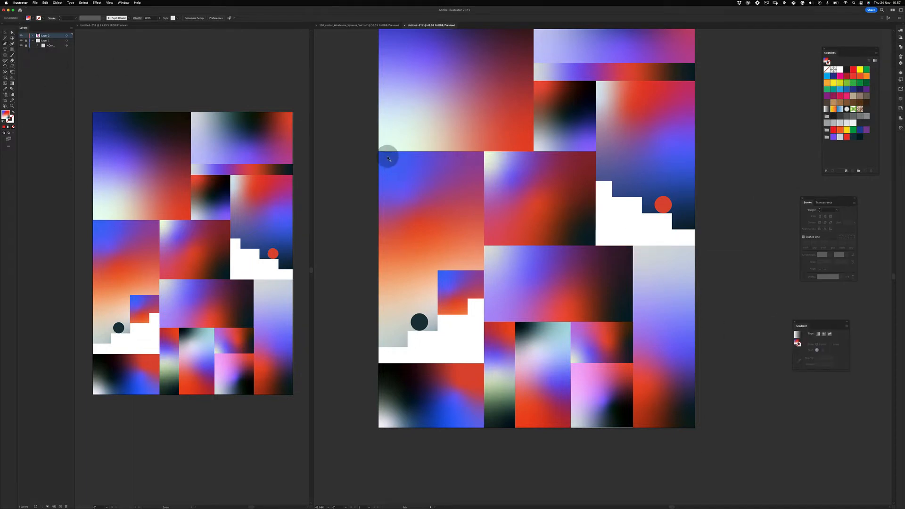
- Draw a four-sided shape linking the top edge of the tall left rectangle to the top edge of its inset copy
left_click_drag(446, 274, 383, 149)
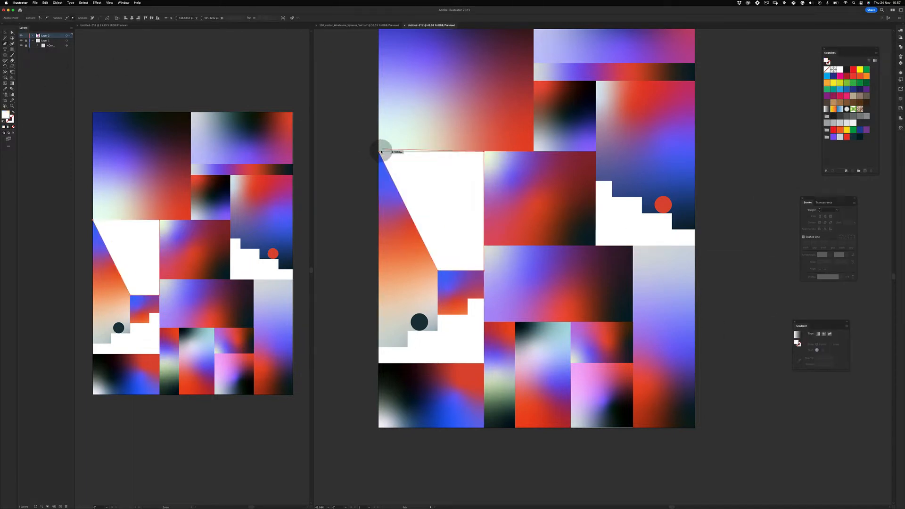
key("i")
left_click(458, 280)
key("v")
left_click(360, 232)
- Fill the four-sided shape with a white-to-black linear gradient and change its blending mode to merge it with the colours beneath
left_click(472, 230)
left_click(8, 127)
key("g")
mouse_move(414, 136)
left_mouse_down()
mouse_move(470, 280)
mouse_move(426, 139)
left_mouse_up()
key("v")
left_click(137, 18)
left_click(107, 26)
left_click(104, 40)
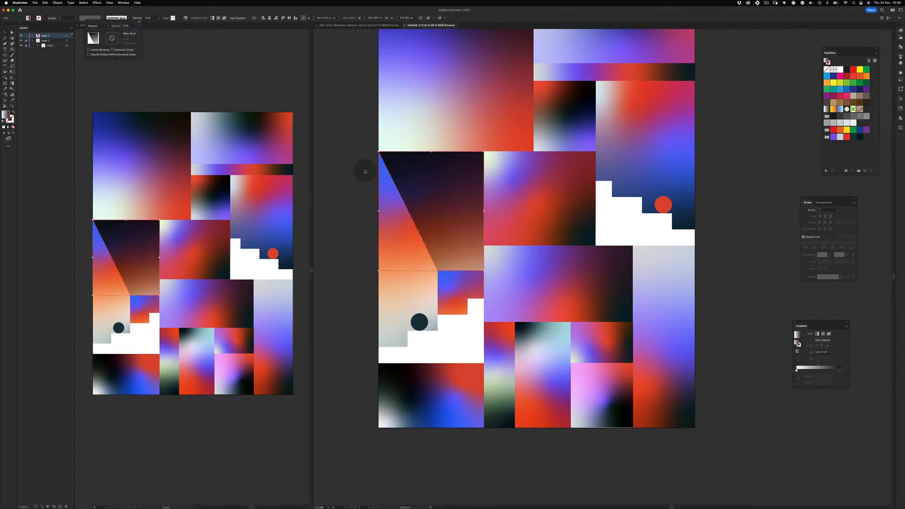
left_click(97, 70)
left_click(356, 134)
- Copy the red middle rectangle in place, shrink the copy into the lower-left corner and turn its light corner to the lower right
left_click_drag(576, 163, 439, 235)
left_click(523, 199)
key("super+c")
key("super+f")
key("e")
left_click_drag(504, 226, 532, 201)
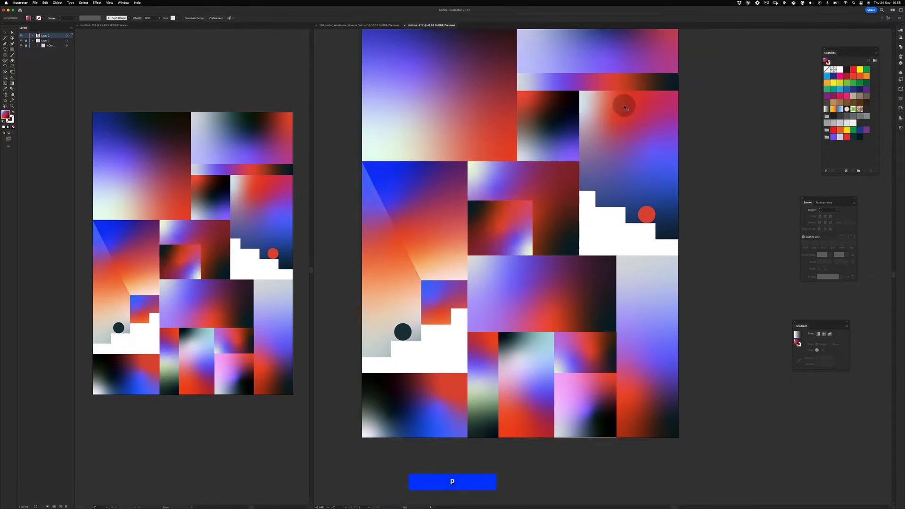
- Draw a four-sided shape between the top edge of the middle rectangle and the top edge of its inset copy
left_click(532, 201)
left_click(578, 161)
left_click(467, 161)
left_click(467, 200)
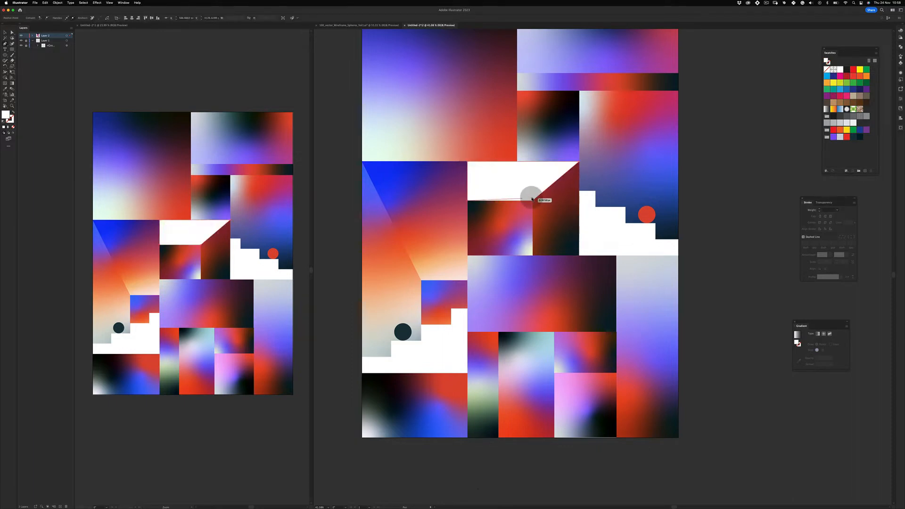
- Sample the blended white-to-black gradient onto the middle rectangle's new shape and redirect the gradient diagonally
key(".")
key("g")
left_click_drag(562, 145, 527, 190)
key("v")
left_click(710, 108)
- Shrink a copy of the blue right-hand rectangle into its lower-right corner, behind the white staircase
key("z")
key("v")
left_click_drag(466, 172, 420, 181)
left_click(443, 191)
key("z")
scroll(604, 158, "right", 4)
scroll(604, 163, "up", 2)
key("v")
left_click(563, 95)
key("super+shift+a")
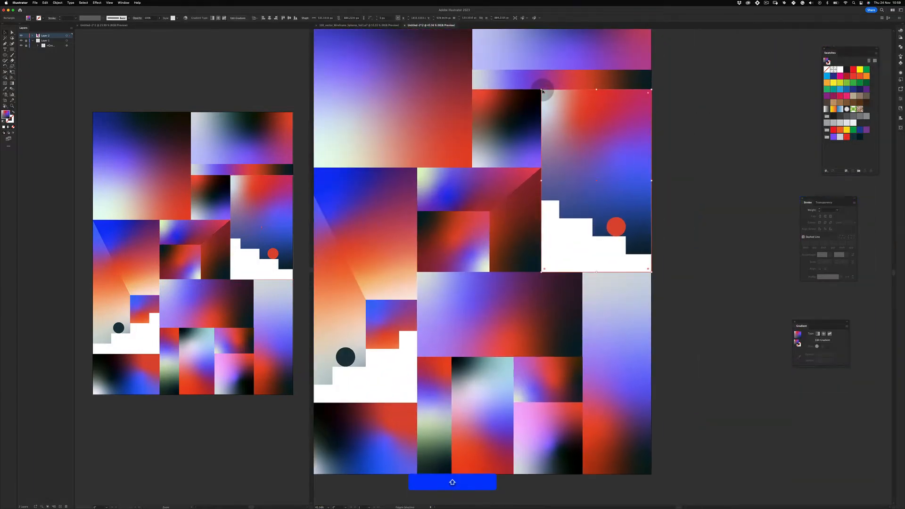
left_click(598, 117)
left_click_drag(541, 90, 628, 156)
left_click(757, 174)
- Draw a four-sided shape from the blue rectangle's top edge down to the top edge of its narrow inset copy
scroll(588, 188, "up", 1)
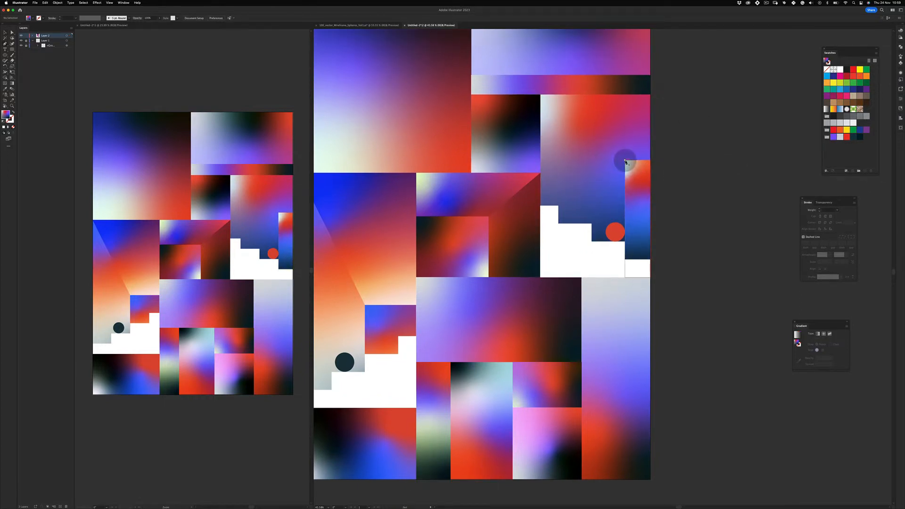
left_click(650, 95)
left_click(649, 159)
left_click(625, 160)
mouse_move(648, 159)
left_mouse_down()
mouse_move(729, 115)
mouse_move(677, 175)
left_mouse_up()
key("a")
key("z")
- Sample the blended white-to-black gradient onto the blue rectangle's new shape and redirect it across the shape
left_click_drag(678, 175, 491, 226)
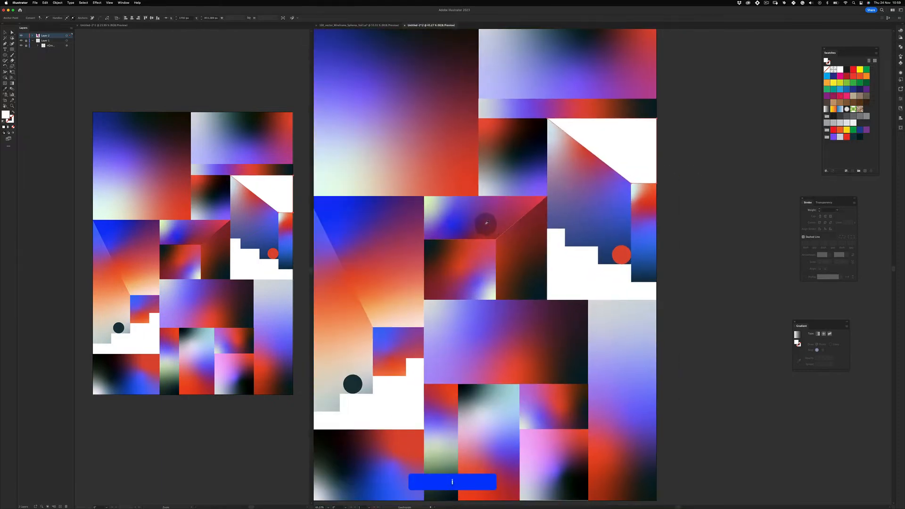
key("g")
mouse_move(633, 194)
left_mouse_down()
mouse_move(602, 121)
mouse_move(642, 179)
left_mouse_up()
key("super+shift+a")
- Duplicate the dark circle into the lower-right corner of the middle rectangle and fill the copy with red
key("z")
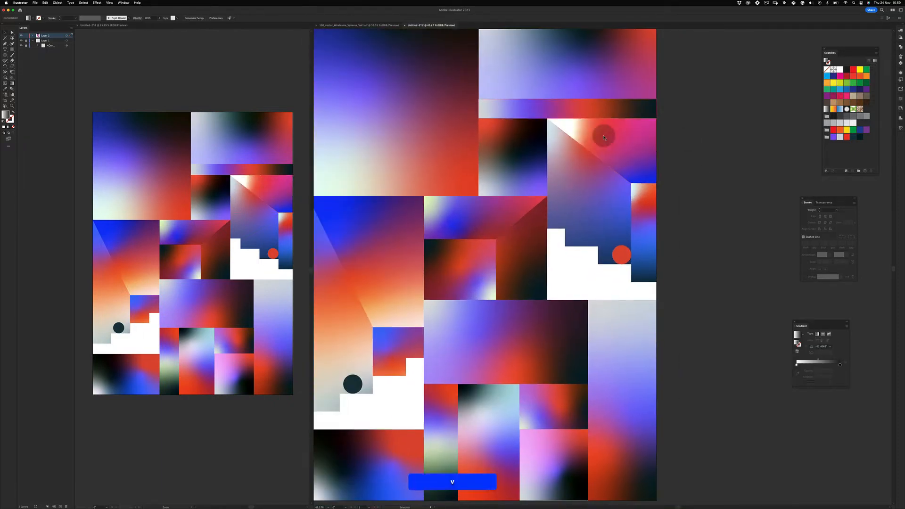
mouse_move(556, 202)
left_mouse_down()
mouse_move(543, 224)
mouse_move(513, 198)
mouse_move(552, 213)
left_mouse_up()
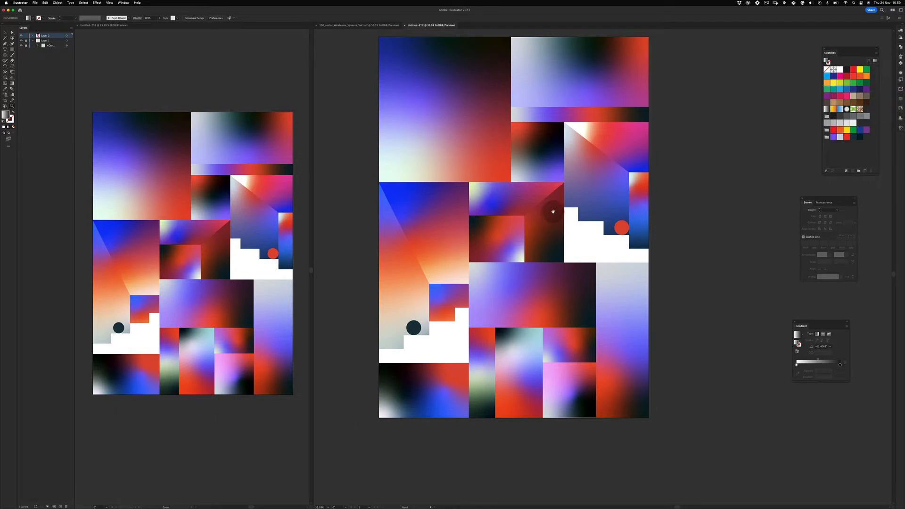
left_click_drag(494, 258, 505, 258)
key("v")
left_click_drag(410, 335, 502, 263)
key("z")
key("v")
key("z")
key("v")
left_click(840, 137)
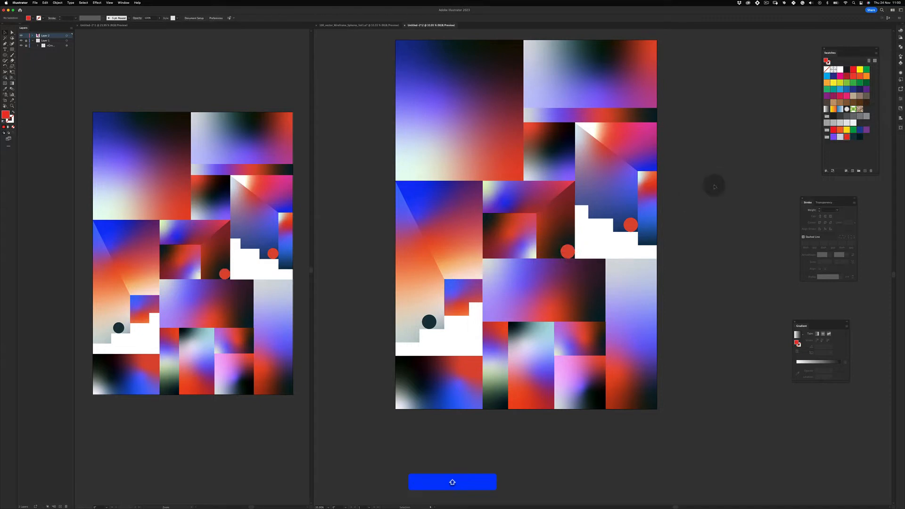
- Try pasting and resizing in-place copies of gradient rectangles in the lower part of the poster
left_click_drag(576, 255, 554, 203)
key("v")
left_click_drag(521, 302, 538, 281)
left_click(515, 305)
key("super+c")
key("super+f")
key("e")
left_click_drag(524, 359, 526, 328)
key("v")
left_click(517, 385)
key("super+f")
left_click_drag(638, 360, 647, 331)
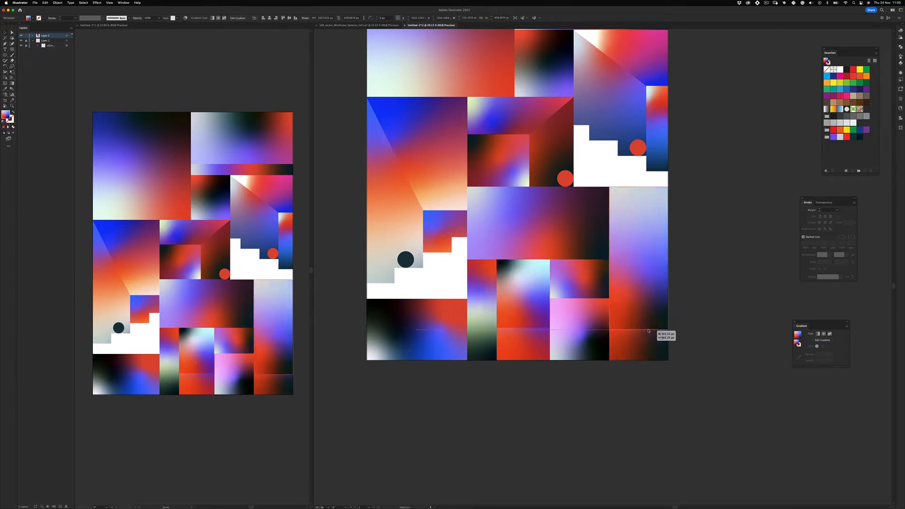
- Try rotating the pasted rectangle copy and delete it from the lower part of the poster
key("r")
left_click_drag(659, 268, 576, 230)
left_click(699, 149, "super")
key("z")
left_click_drag(618, 286, 667, 252)
left_click_drag(531, 307, 618, 223)
key("v")
left_click(584, 264)
key("BackSpace")
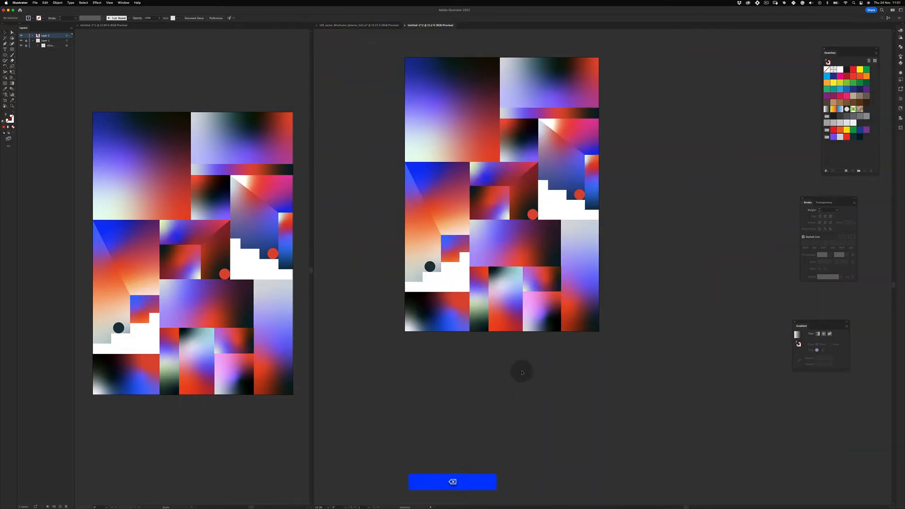
- Copy the large upper-left gradient rectangle in place and scale the copy down to a small inset inside it
key("z")
left_click_drag(468, 139, 507, 171)
key("v")
left_click(507, 171)
key("super+c")
key("super+f")
left_click_drag(557, 85, 526, 120)
- Rotate the small inset rectangle 180° so its gradient runs opposite to the large rectangle
left_click(519, 68)
left_click(523, 161)
key("r")
left_click_drag(531, 164, 433, 199)
key("v")
left_click(589, 77)
- Draw a trapezoid joining the bottom edges of the inset and the large upper-left rectangle, and apply the blended white-to-black gradient to it
key("z")
left_click_drag(520, 160, 548, 190)
key("p")
left_click(428, 255)
left_click(475, 204)
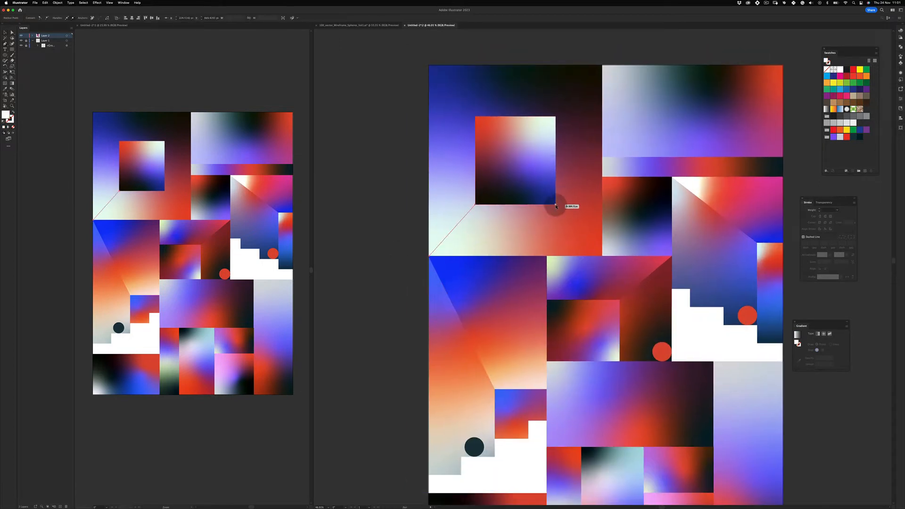
left_click(556, 205)
left_click(602, 256)
left_click(462, 266)
key("v")
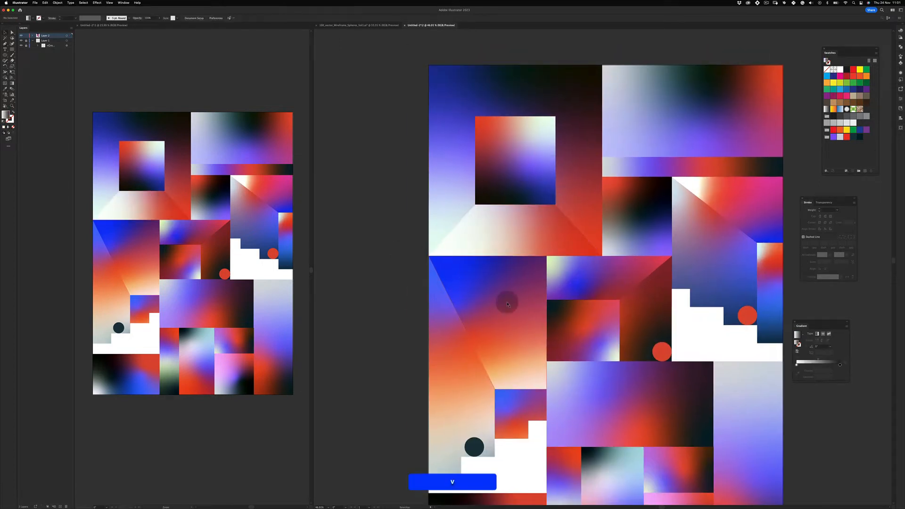
- Redirect the gradient on the trapezoid below the upper-left inset so it fades vertically from white at the inset's bottom edge
left_click(529, 221)
key("g")
mouse_move(521, 245)
left_mouse_down()
mouse_move(519, 208)
mouse_move(517, 246)
left_mouse_up()
left_click_drag(517, 202, 516, 236)
key("z")
left_click_drag(535, 209, 483, 235)
left_click_drag(548, 183, 595, 183)
- Round the two top corners of the small upper-left inset rectangle to turn it into an arch
key("a")
left_click(490, 168)
left_click_drag(532, 152, 436, 289)
key("v")
left_click(395, 281)
key("super+z")
left_click_drag(460, 150, 474, 172)
key("g")
key("super+shift+a")
- Try adding an ellipse over the upper-left arch and delete it
key("z")
left_click_drag(555, 168, 509, 189)
left_click(493, 180)
left_click(846, 136)
key("v")
left_click(414, 265)
left_click_drag(565, 224, 522, 217)
key("l")
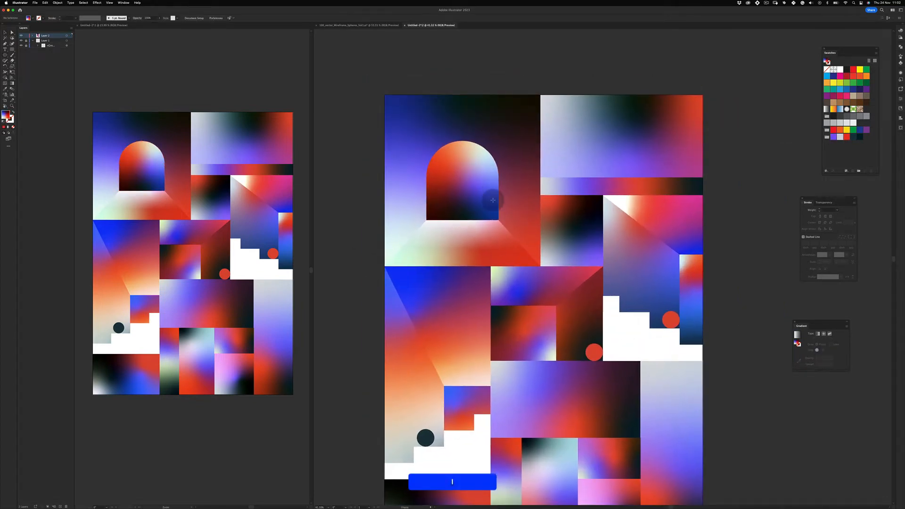
left_click_drag(472, 130, 473, 129)
left_click_drag(463, 141, 463, 207)
key("BackSpace")
- Copy the dark circle into the arch's lower-right corner and move the red circle to the central scene's lower-left corner, filling both pale grey
left_click_drag(425, 438, 493, 213)
left_click(840, 137)
key("space")
left_click_drag(590, 314, 579, 232)
left_click_drag(494, 267, 492, 267)
left_click(840, 137)
key("v")
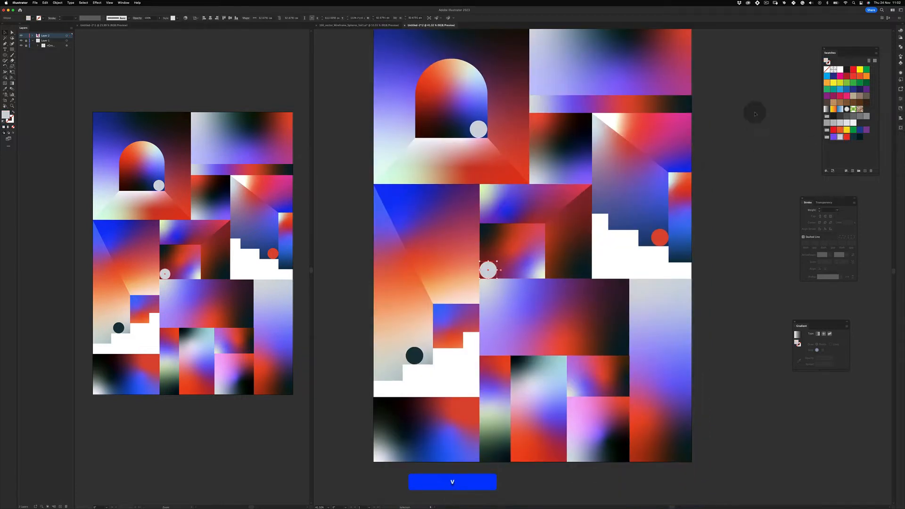
- Copy the wide rectangle below the central scene in place and scale the copy down to a small inset inside it
left_click_drag(607, 218, 596, 138)
left_click(527, 239)
key("super+c")
key("super+f")
left_click_drag(469, 237, 552, 237)
left_click_drag(617, 198, 594, 226)
left_click(697, 123)
left_click_drag(572, 269, 576, 269)
left_click(638, 190)
- Draw a plane joining the wide rectangle's left edge to the inset's left side and apply the blended white-to-black gradient sampled from an existing plane
left_click(468, 198)
left_click(468, 275)
left_click(555, 275)
left_click(555, 226)
key("i")
left_click(549, 158)
left_click(470, 124)
left_click(724, 135, "super")
- Copy the pale circle to the lower-left corner of the wide rectangle's inset and fill the copy with the dark swatch
scroll(555, 193, "right", 2)
scroll(555, 193, "down", 2)
key("v")
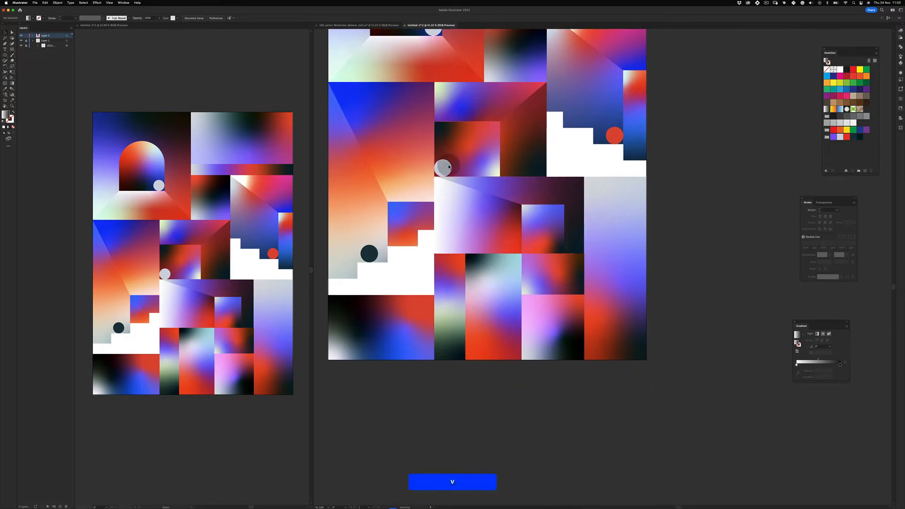
left_click_drag(530, 244, 531, 244)
left_click(860, 137)
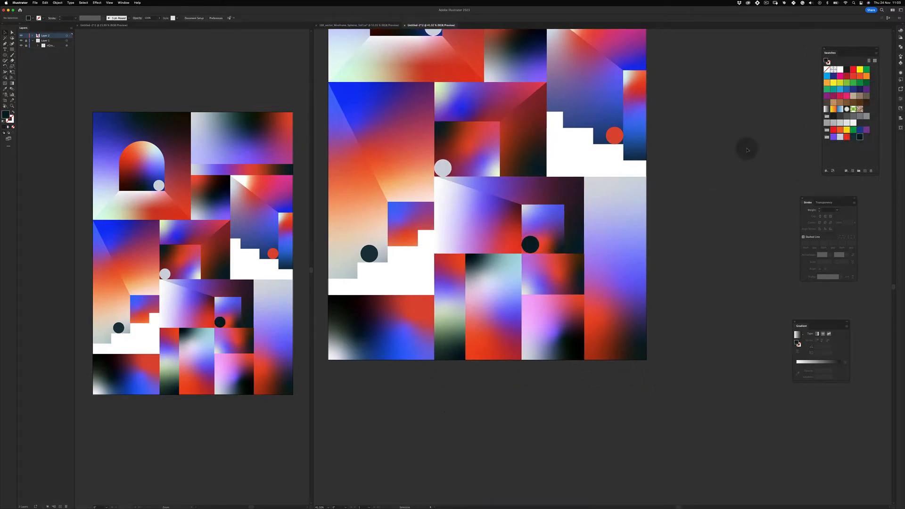
left_click(685, 146)
left_click_drag(620, 219, 600, 242)
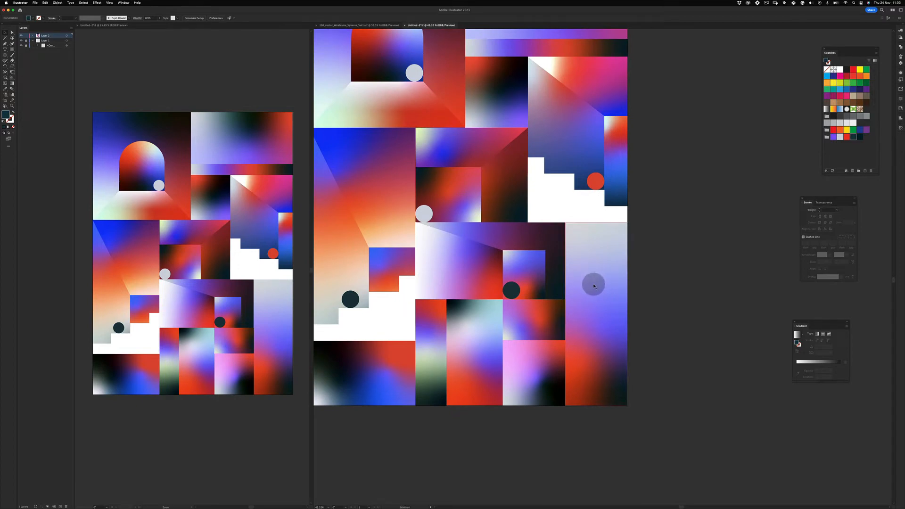
- Draw a horizontal ellipse in the small rectangle below the dark circle and fill it with a blue-to-red freeform gradient
scroll(592, 300, "down", 1)
scroll(592, 301, "left", 1)
key("l")
scroll(559, 293, "up", 2)
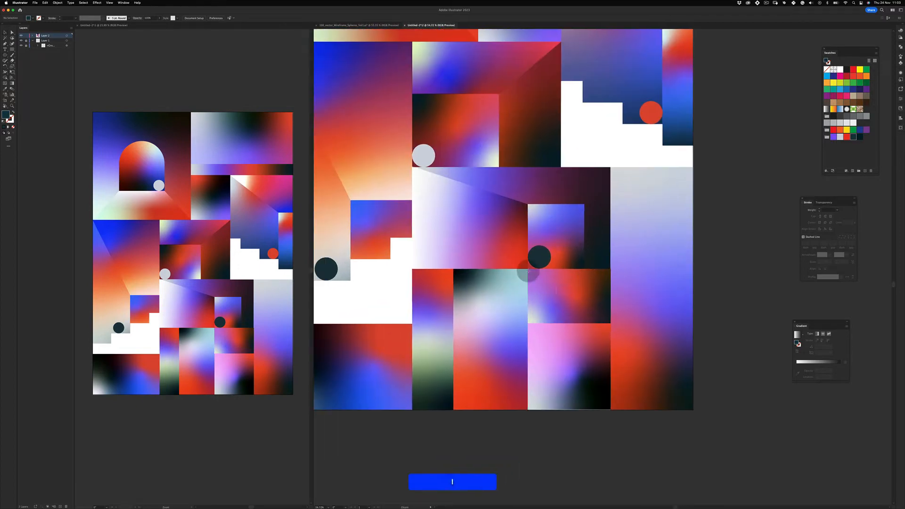
left_click_drag(528, 269, 608, 320)
left_click(840, 137)
left_click_drag(611, 269, 598, 278)
left_click(622, 238)
key("z")
left_click_drag(622, 238, 588, 293)
left_click(579, 295)
key("period")
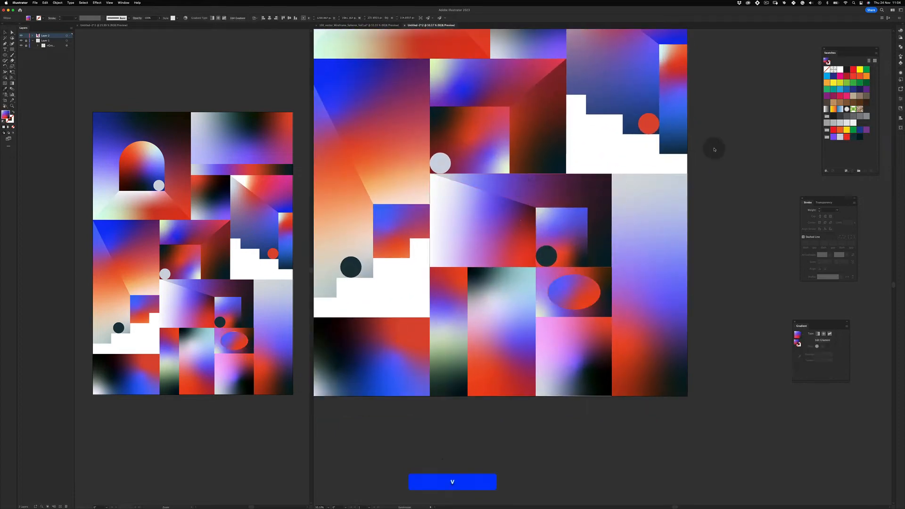
- Add a scaled-down copy of the tall blue-to-orange rectangle as an inset behind the left scene's staircase
left_click_drag(329, 223, 416, 287)
left_click(417, 285)
left_click_drag(517, 121, 488, 163)
key("a")
left_click_drag(414, 173, 456, 252)
key("super+z")
key("v")
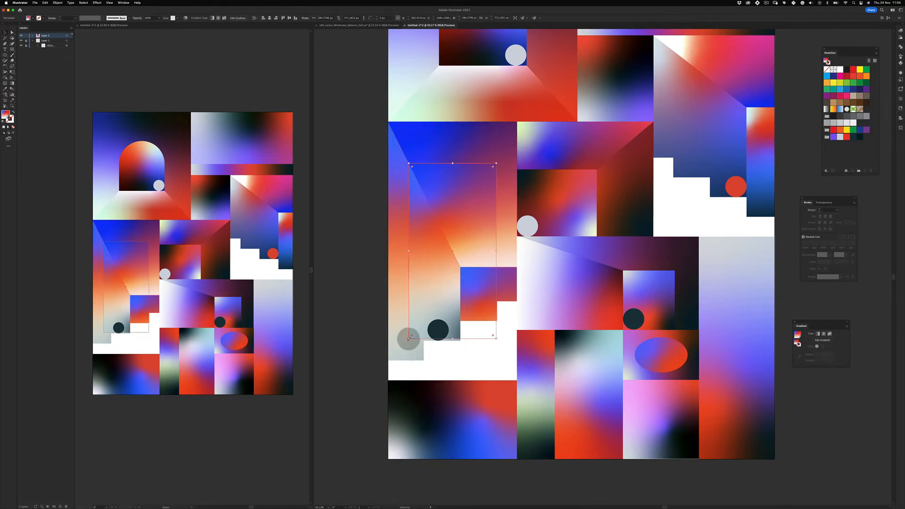
left_click_drag(406, 342, 408, 341)
left_click(500, 392)
- Add an enlarged copy of the inset rectangle in the central scene to create a second nested frame
left_click_drag(499, 392, 468, 433)
left_click(565, 213)
left_click_drag(568, 209, 597, 186)
key("shift+super+c")
key("shift+super+v")
left_click(768, 94)
- Duplicate the wide rectangle's small inset and place the two beside each other as a pair of windows
left_click_drag(695, 212, 567, 197)
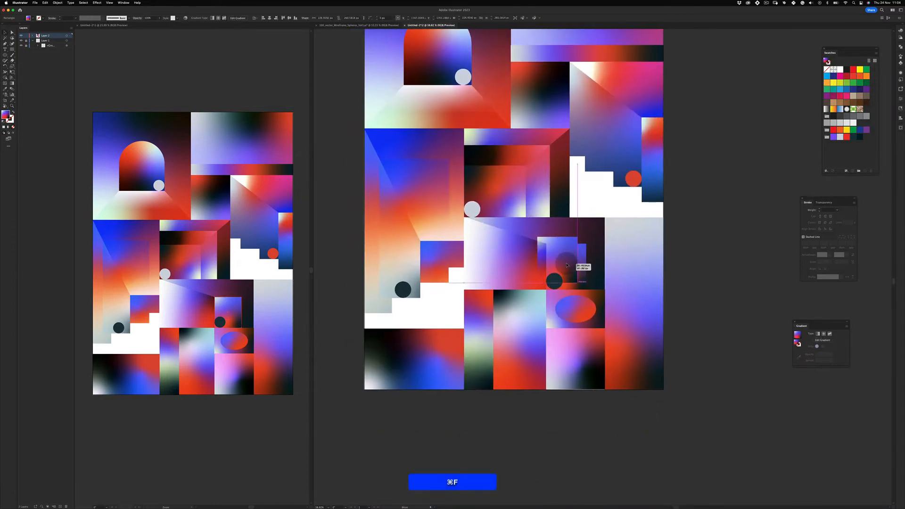
left_click_drag(556, 272, 533, 261)
left_click(764, 209)
key("z")
left_click_drag(560, 246, 525, 246)
left_click_drag(525, 247, 515, 269)
key("shift+super+z")
left_click(640, 190)
left_click_drag(640, 190, 559, 192)
left_click_drag(525, 235, 534, 230)
- Try drawing a tall ellipse in the tall lower-right rectangle and delete it
left_click_drag(621, 191, 568, 224)
mouse_move(568, 223)
left_mouse_down()
mouse_move(584, 218)
mouse_move(598, 367)
left_mouse_up()
key("l")
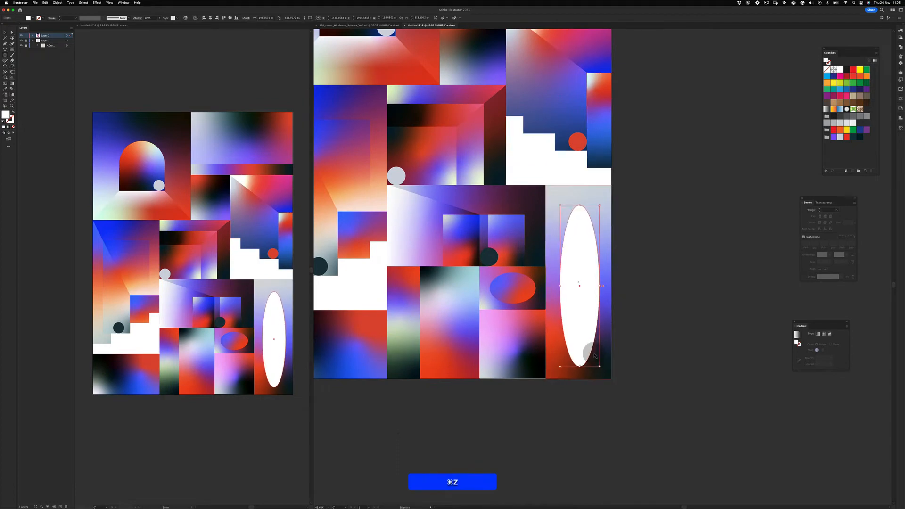
key("BackSpace")
- Scale a copy of the tall lower-right rectangle into its bottom-right corner and draw a plane joining their top edges
key("v")
left_click_drag(545, 184, 629, 274)
key("shift+v")
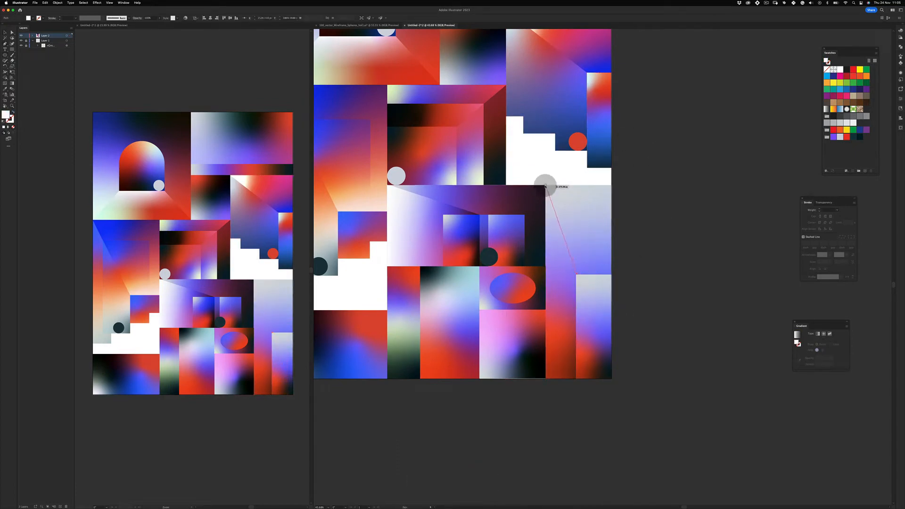
left_click(611, 187)
key("z")
left_click_drag(577, 277, 586, 218)
left_click_drag(591, 217, 409, 326)
- Fill the new plane in the tall lower-right rectangle with the blended gradient sampled from the wide rectangle's white plane
key("i")
left_click(541, 187)
key("v")
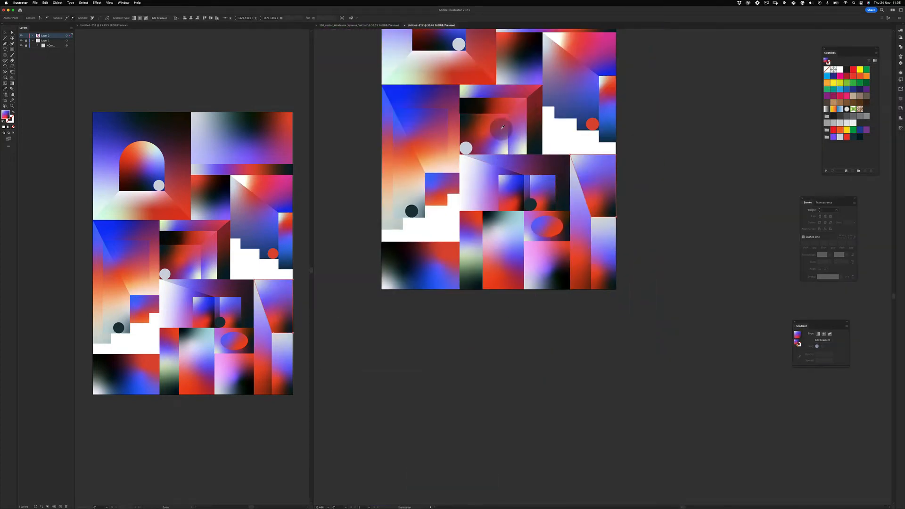
left_click_drag(489, 76, 494, 182)
left_click(462, 165)
left_click_drag(750, 330, 695, 242)
left_click(694, 242, "super")
- Duplicate the corner inset of the tall lower-right rectangle as a larger nested panel and send it behind the white plane
key("z")
left_click_drag(546, 210, 594, 165)
left_click(538, 251)
left_click_drag(539, 250, 537, 196)
key("super+[")
left_click(676, 176)
key("z")
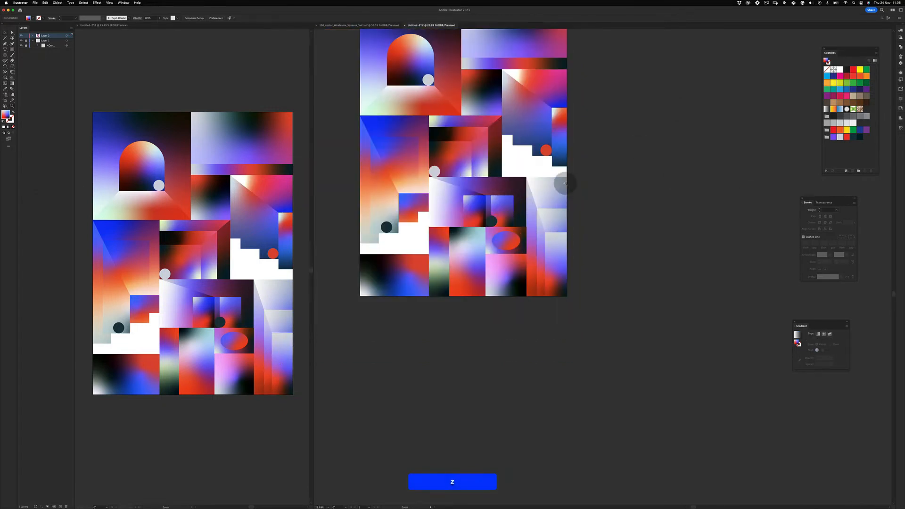
left_click_drag(545, 228, 561, 124)
key("super+[")
left_click(633, 112)
- Replace the small blue-red ellipse with a large circle over the bottom rectangles, using the blended gradient sampled from the white plane
key("z")
left_click_drag(573, 173, 545, 225)
key("v")
left_click(537, 228)
left_click_drag(518, 242, 460, 280)
left_click_drag(536, 254, 534, 216)
key("i")
left_click(607, 197)
key("v")
- Stretch the large circle to fill the bottom block's full height and reach its side edges
left_click_drag(513, 265, 513, 294)
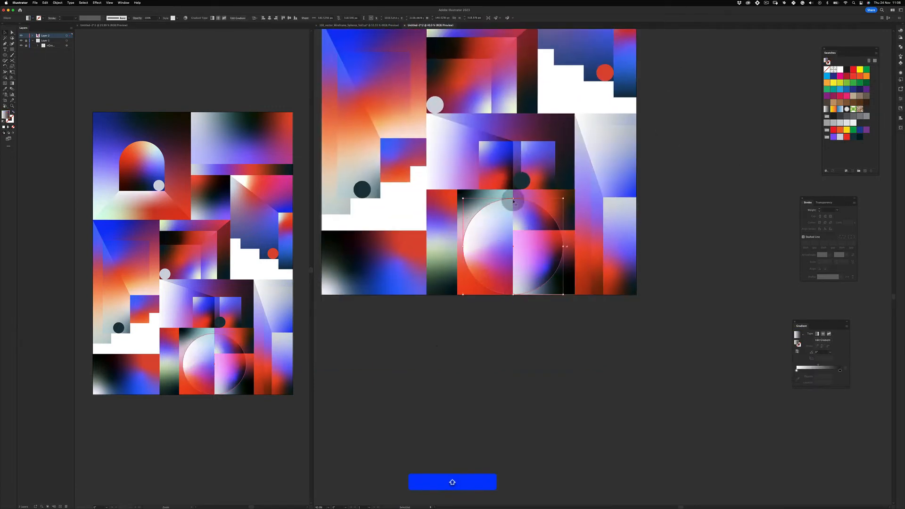
left_click_drag(470, 226, 490, 291)
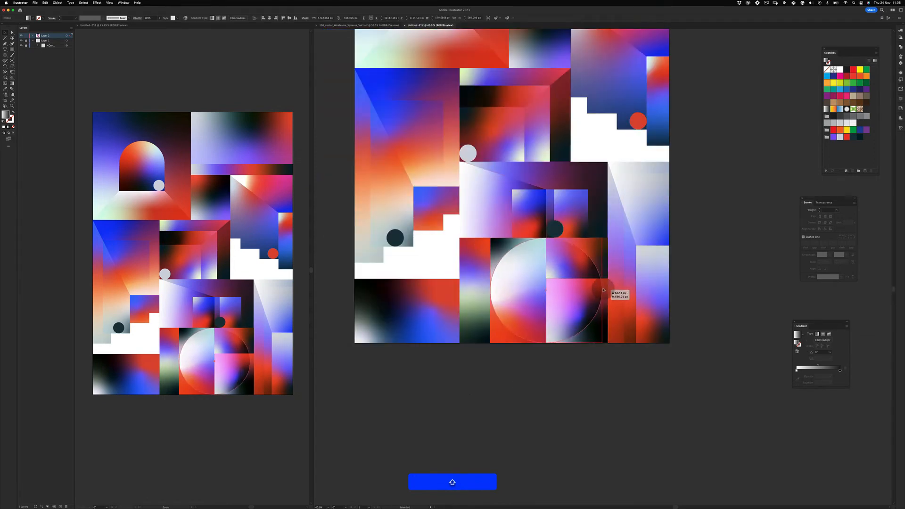
left_click_drag(601, 290, 608, 290)
key("shift+super+a")
- Copy the small dark circle down onto the upper part of the large circle and remove the original from the wide rectangle
left_click_drag(654, 148, 609, 257)
left_click_drag(529, 171, 572, 100)
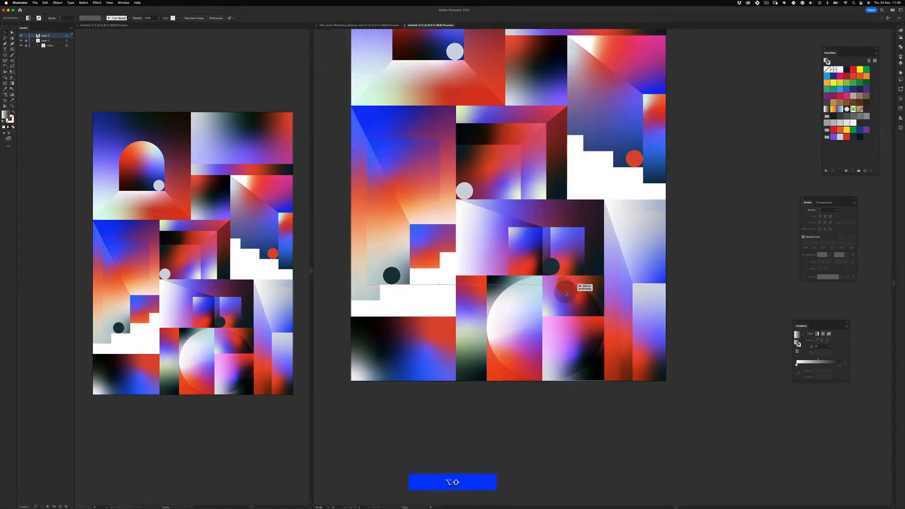
left_click_drag(555, 308, 555, 308)
left_click(834, 137)
key("shift+super+z")
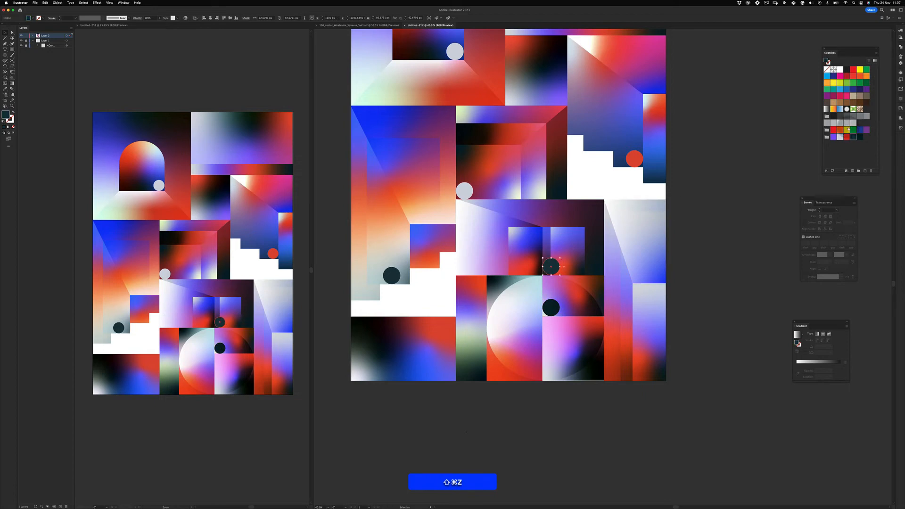
key("shift+super+z")
key("shift+super+z")
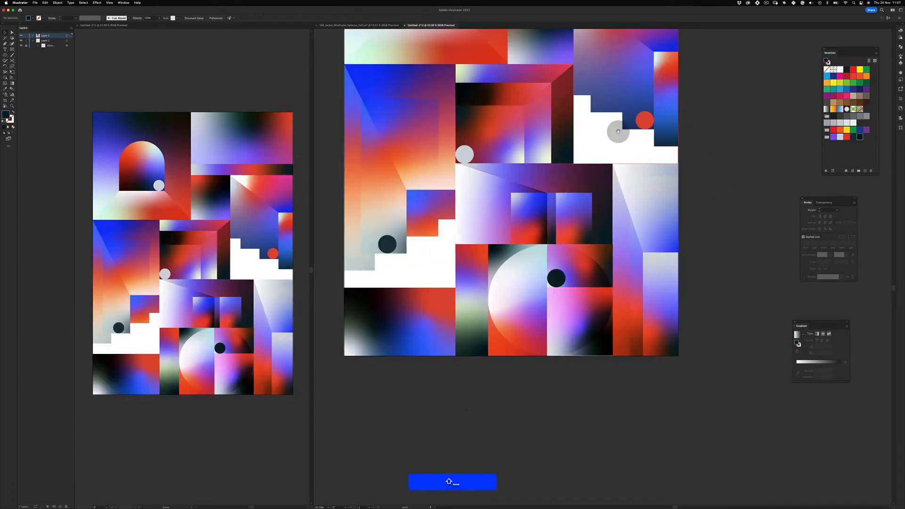
- Place a copy of the small dark circle on top of the inset in the tall lower-right rectangle and fill it violet
scroll(646, 105, "up", 4)
scroll(624, 250, "right", 1)
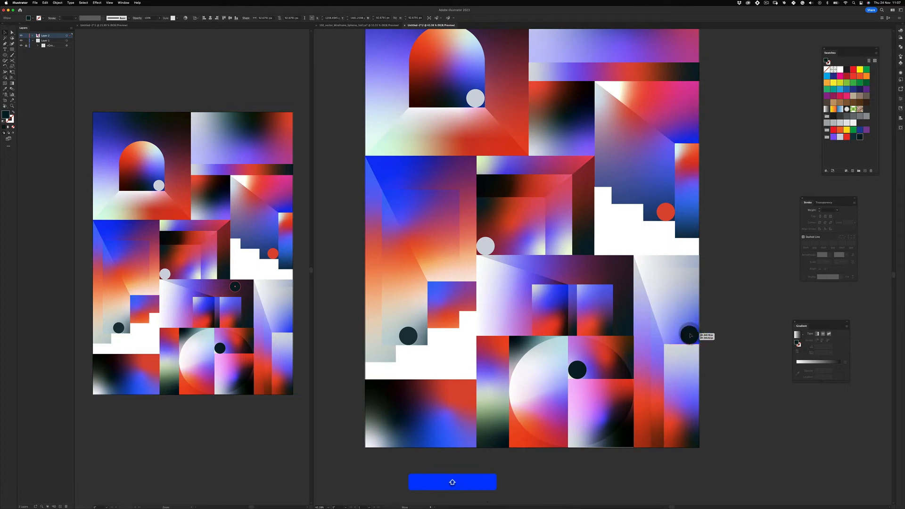
left_click(840, 137)
left_click(834, 137)
left_click(725, 208)
- Draw a narrow blended-gradient ellipse centred on the left edge of the small rectangle beside the large circle
mouse_move(497, 316)
left_mouse_down()
mouse_move(517, 259)
mouse_move(524, 306)
mouse_move(502, 339)
left_mouse_up()
key("l")
key(".")
key("v")
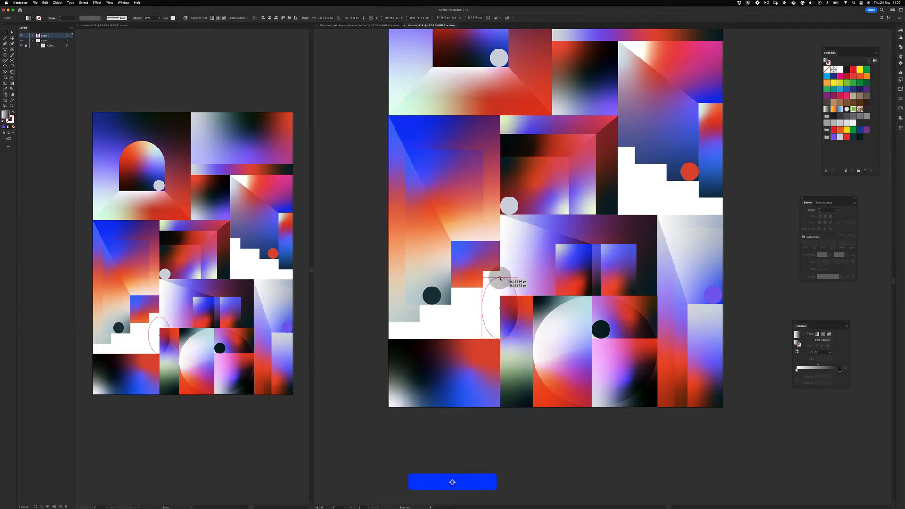
left_click(460, 451)
- Draw a tall ellipse centred on the upper staircase block's left edge, sample a gradient onto it, and remove its right half
scroll(543, 206, "up", 5)
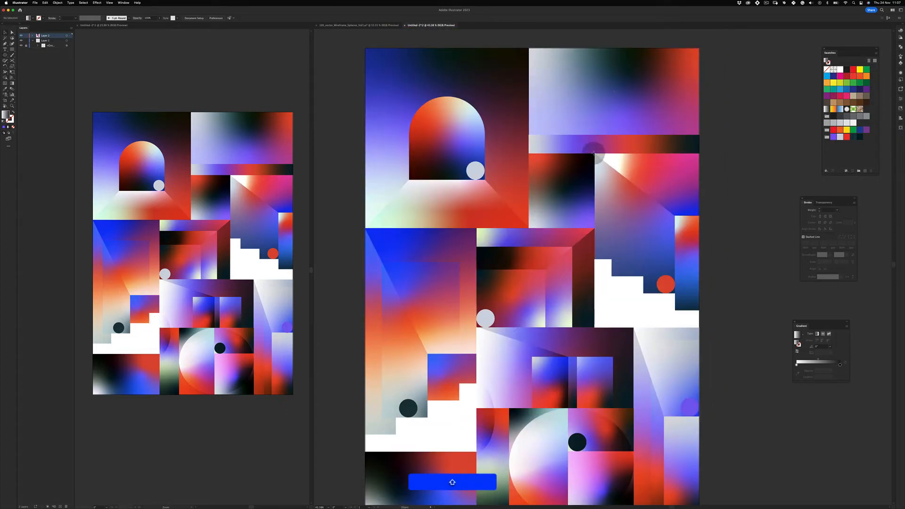
mouse_move(595, 190)
left_mouse_down()
mouse_move(622, 162)
mouse_move(595, 154)
left_mouse_up()
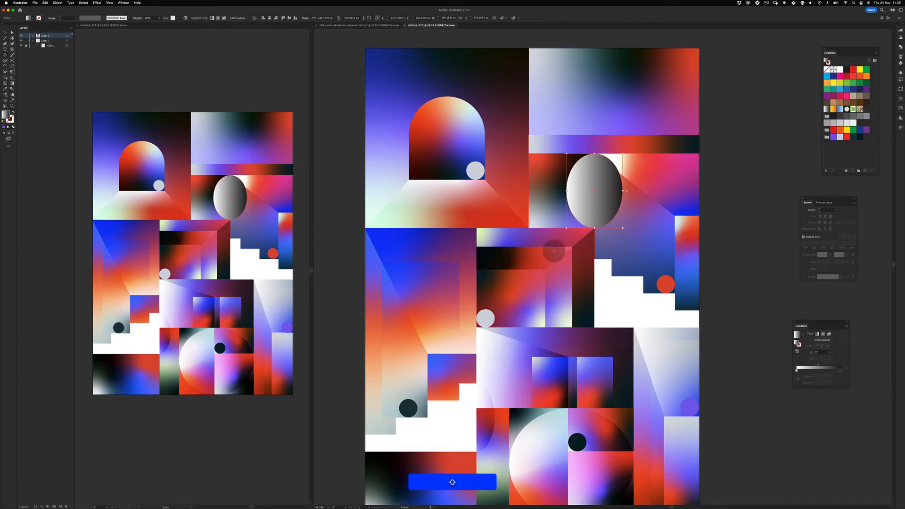
key("i")
left_click(553, 427)
key("a")
left_click(741, 160)
left_click(622, 190)
key("Delete")
- Draw a tall blended-gradient ellipse centred on the left edge of the narrow panel beside the upper staircase
left_click(771, 81)
left_click_drag(679, 199, 631, 208)
key("super+minus")
key("super+equal")
left_click_drag(662, 250, 581, 224)
left_click_drag(617, 155, 607, 250)
key("v")
left_click_drag(608, 203, 592, 204)
left_click(677, 150)
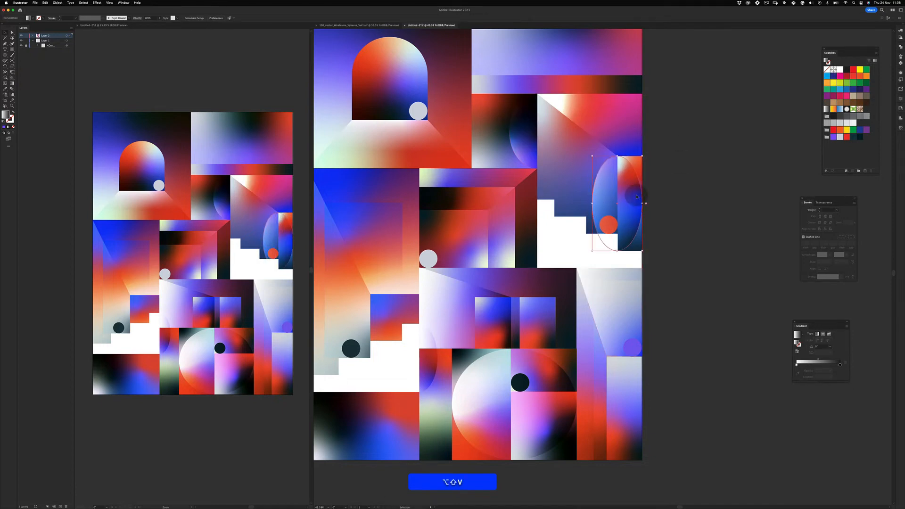
- Cut away the left half of the narrow panel's ellipse, keeping only the half inside the panel
key("a")
left_click(642, 203)
key("shift+BackSpace")
key("super+z")
scroll(608, 187, "down", 1)
key("a")
left_click(592, 203)
key("shift+BackSpace")
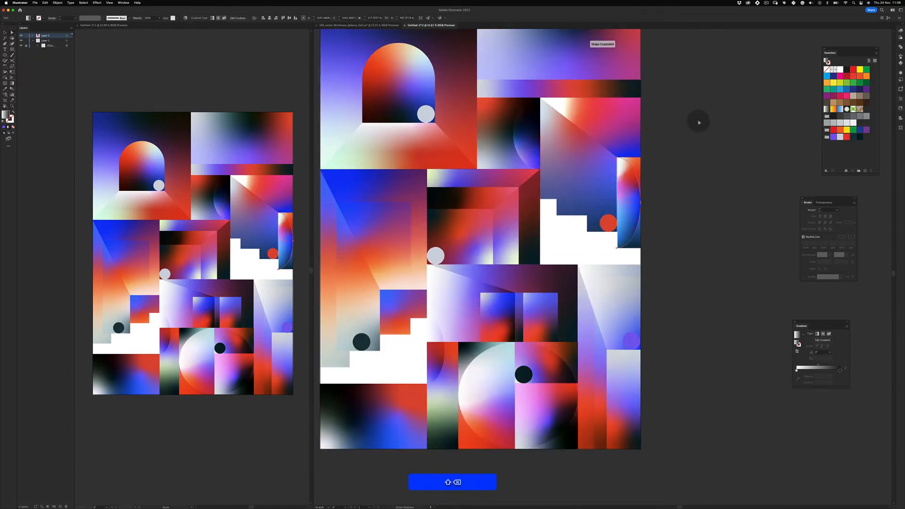
- Draw a small blended-gradient circle over the inner corner of the inset in the central framed block
left_click(678, 134)
mouse_move(491, 216)
left_mouse_down()
mouse_move(540, 182)
mouse_move(548, 229)
mouse_move(620, 207)
mouse_move(600, 211)
left_mouse_up()
key("l")
key("super+0")
key("v")
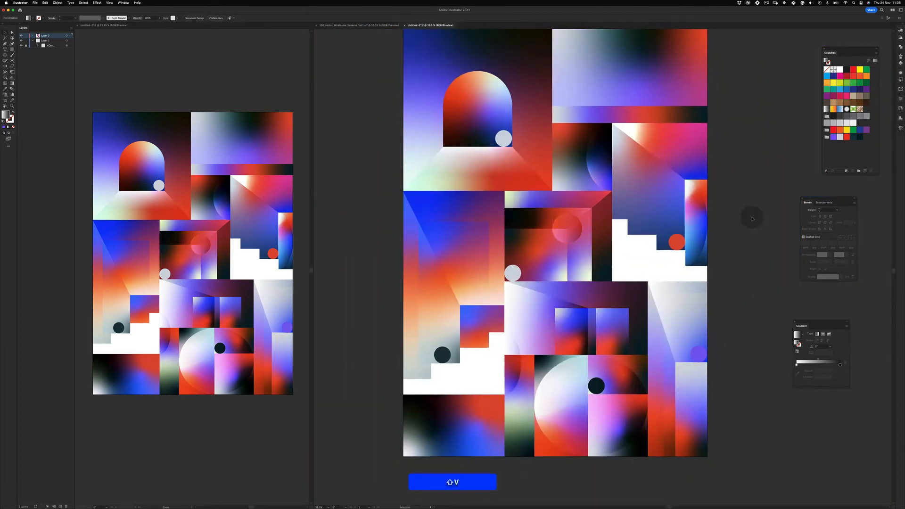
left_click_drag(582, 242, 528, 168)
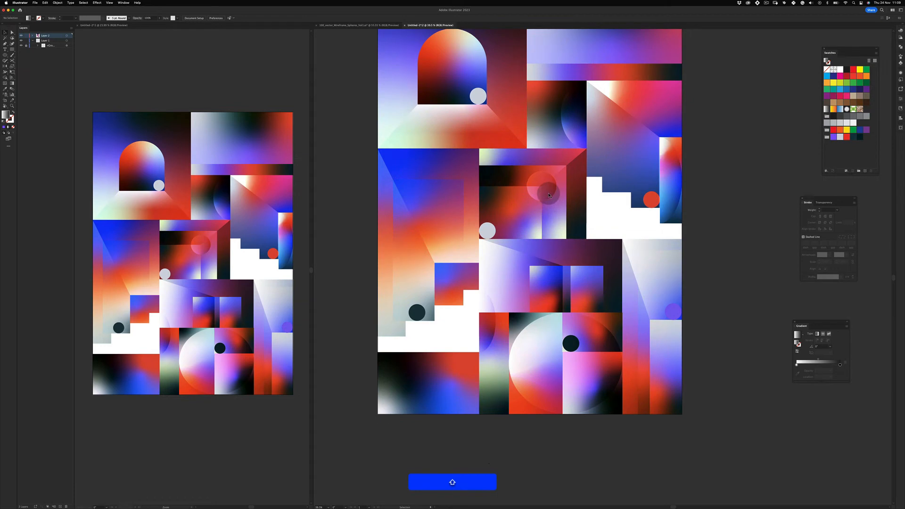
- Draw a large blended-gradient circle centred on the upper corner of the small inset above the lower staircase
key("z")
left_click_drag(477, 255, 511, 256)
left_click(420, 260)
left_click_drag(424, 241, 490, 191)
left_click_drag(394, 252, 421, 252)
key("v")
left_click_drag(442, 232, 442, 232)
mouse_move(534, 141)
left_mouse_down()
mouse_move(525, 166)
mouse_move(534, 139)
left_mouse_up()
scroll(535, 176, "down", 5)
left_click(501, 386)
scroll(471, 392, "right", 3)
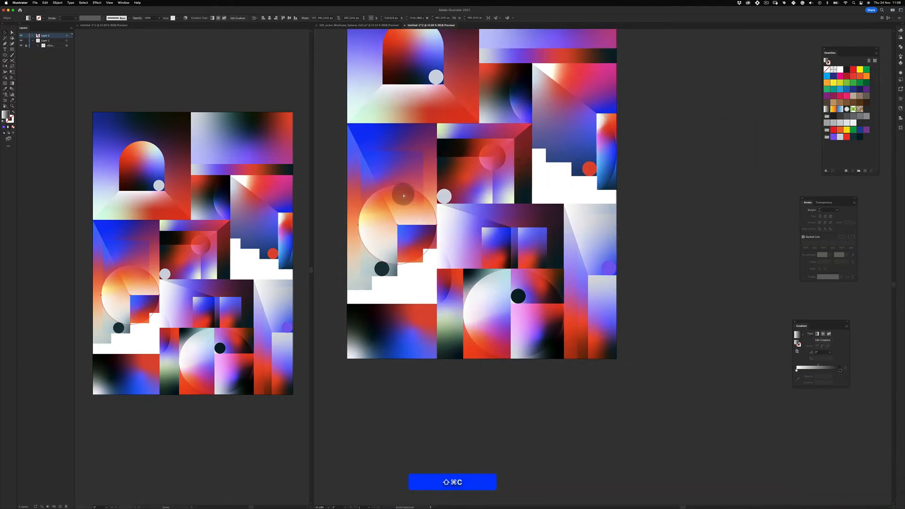
- Add a smaller concentric copy of the large circle above the lower staircase to form a ring
left_click(396, 207)
key("shift+v")
left_click(513, 423)
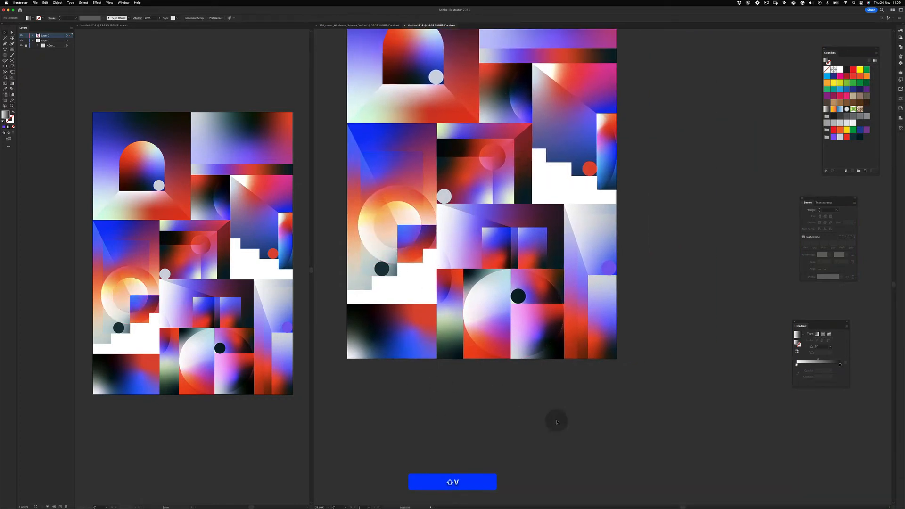
- Place a faint blended circle over the top of the arch and centre the light grey circle at the arch's base
scroll(530, 164, "up", 4)
scroll(530, 164, "left", 4)
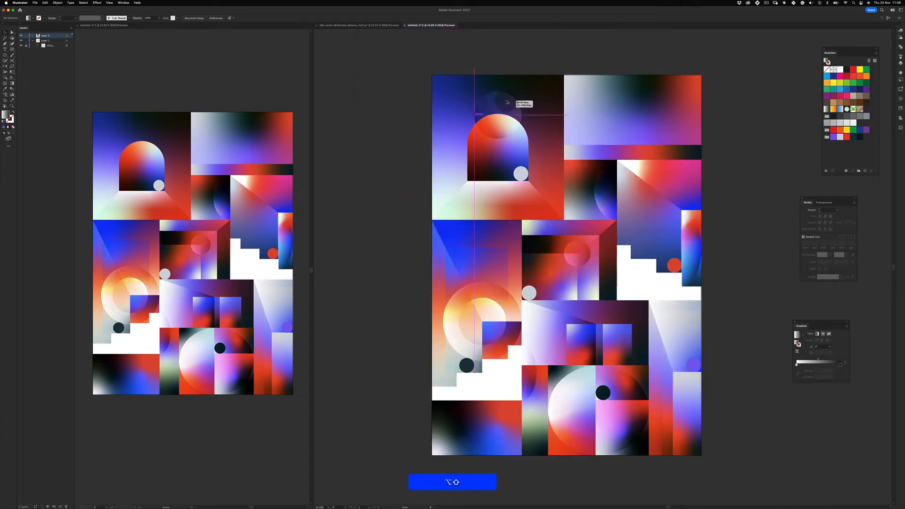
scroll(501, 176, "down", 4)
scroll(501, 176, "right", 3)
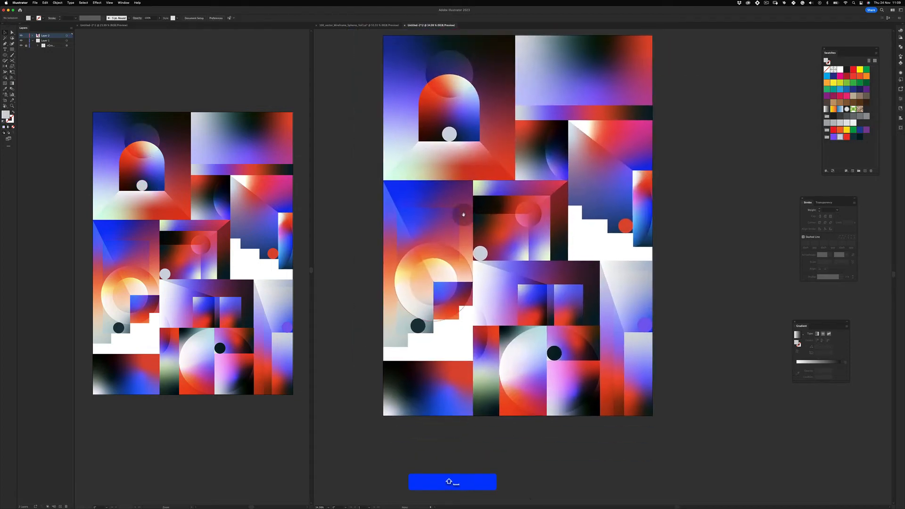
- Recolour the white areas of both staircases with the near-black swatch
left_click(858, 136)
left_click(747, 210)
left_click(595, 187)
left_click(860, 137)
left_click(742, 206)
left_click_drag(505, 236, 651, 125)
key("v")
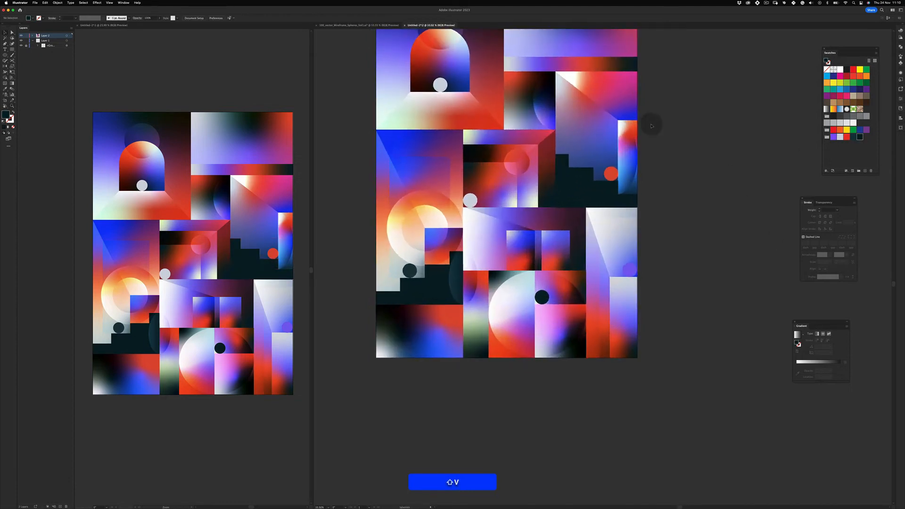
- Add progressively smaller concentric copies of the wide gradient rectangle at the poster's upper right
left_click_drag(607, 94, 582, 243)
key("super+shift+f")
left_click(535, 150)
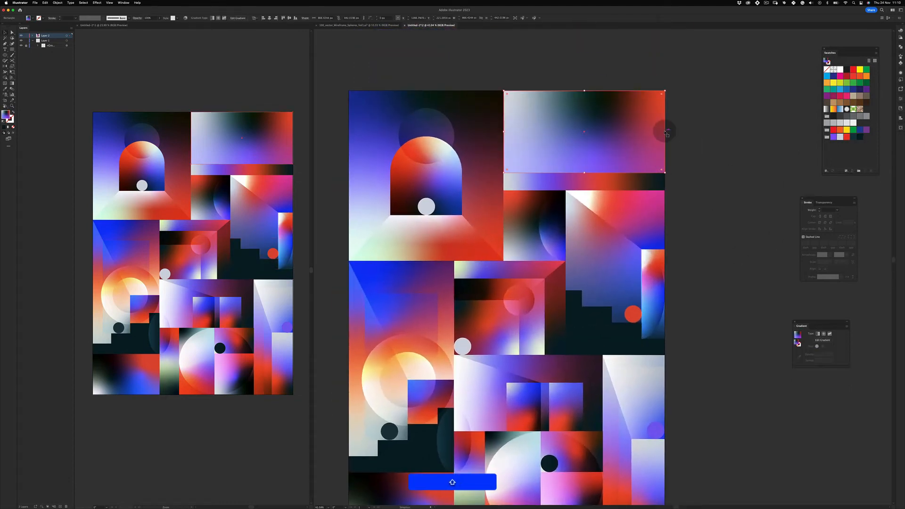
key("super+shift+e")
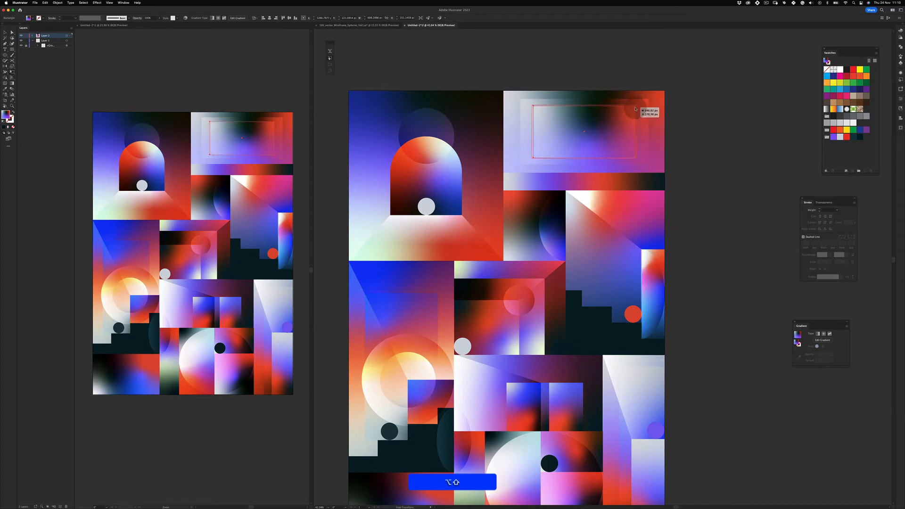
left_click_drag(629, 106, 617, 117)
key("super+z")
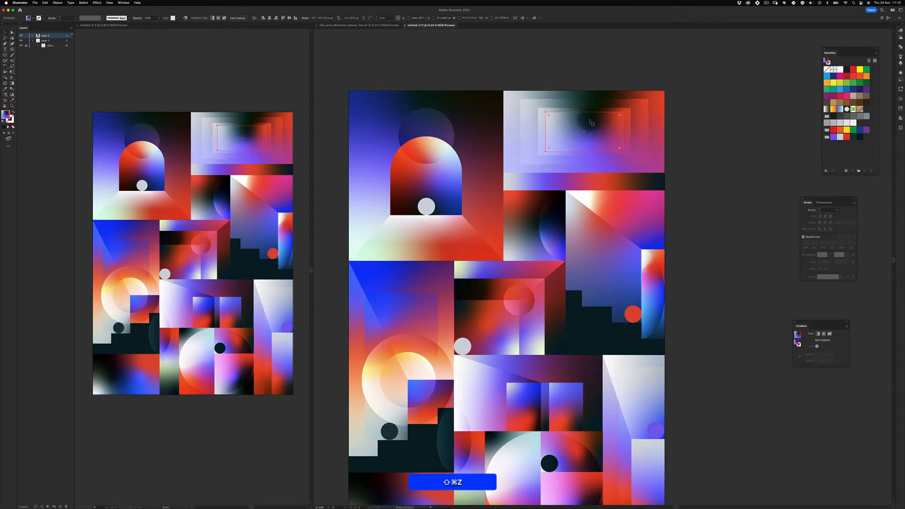
- Flip the gradient direction of alternating nested rectangles so that neighbouring frames contrast
left_click_drag(666, 151, 669, 149)
left_click(719, 148, "super")
key("z")
left_click_drag(591, 155, 601, 171)
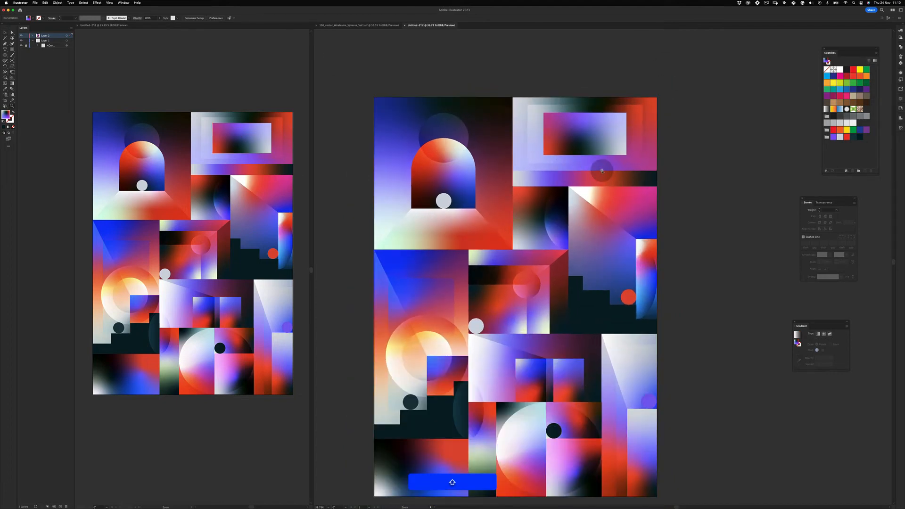
left_click_drag(583, 135, 602, 135)
key("v")
left_click(602, 135)
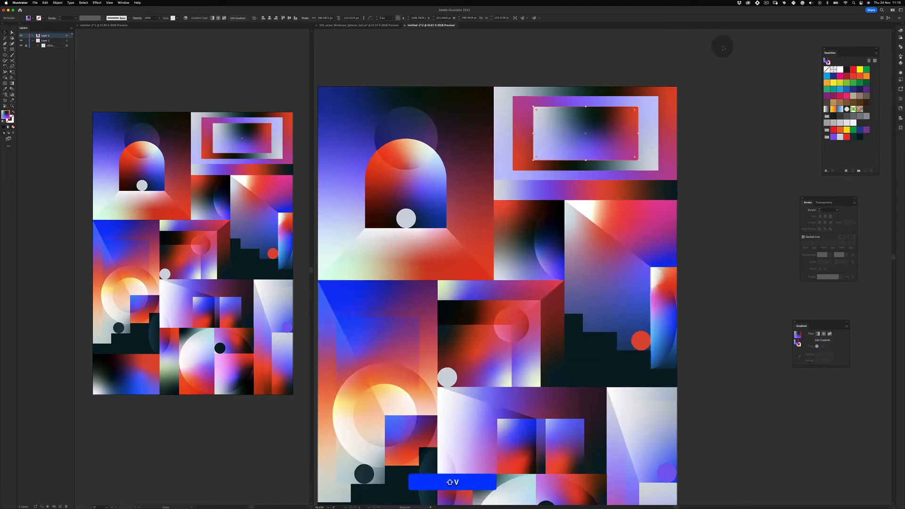
- Add one more, smaller copy with reversed gradient at the centre of the nested rectangles
left_click(707, 52)
scroll(620, 127, "down", 1)
left_click_drag(543, 128, 562, 115)
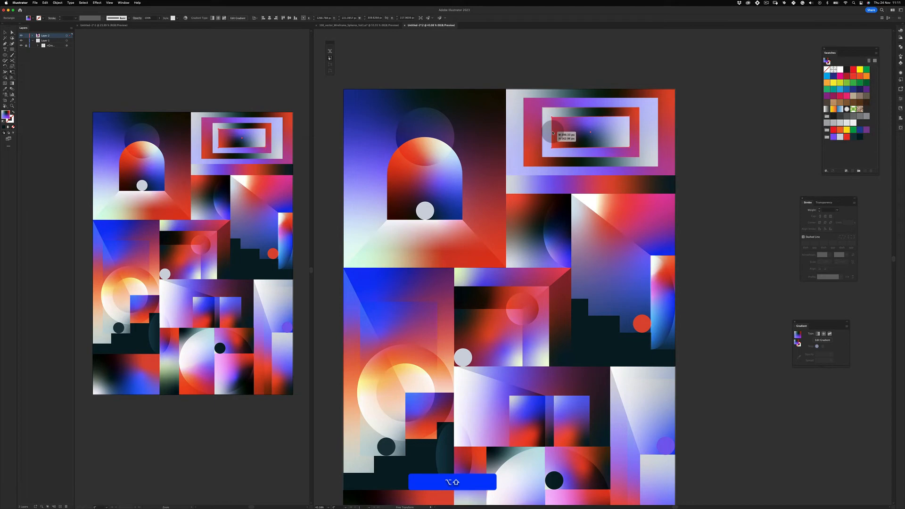
left_click(710, 57)
- Draw an unfilled, white-outlined square centred on the corner where the arch block, staircase block and framed block meet
key("z")
mouse_move(650, 117)
left_mouse_down()
mouse_move(613, 123)
mouse_move(499, 178)
mouse_move(532, 179)
mouse_move(525, 226)
left_mouse_up()
key("m")
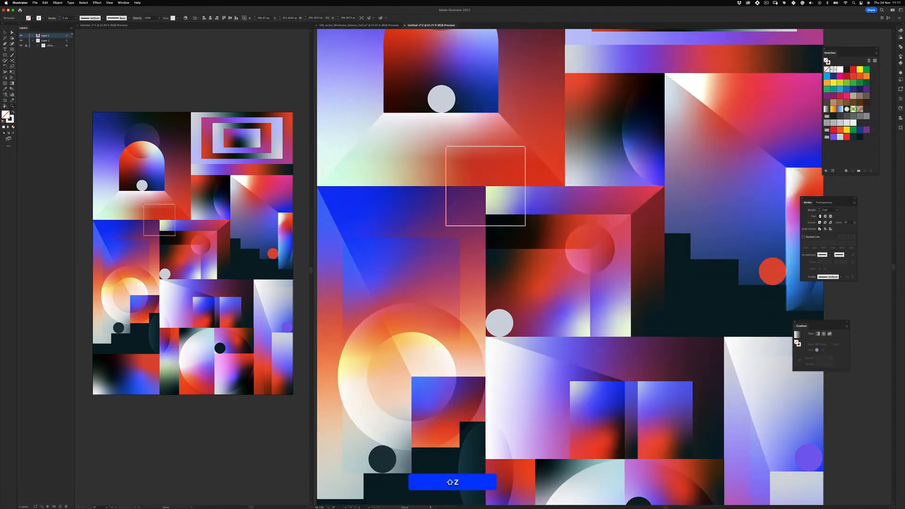
left_click_drag(520, 172, 464, 173)
scroll(544, 222, "right", 2)
key("v")
key("super+shift+a")
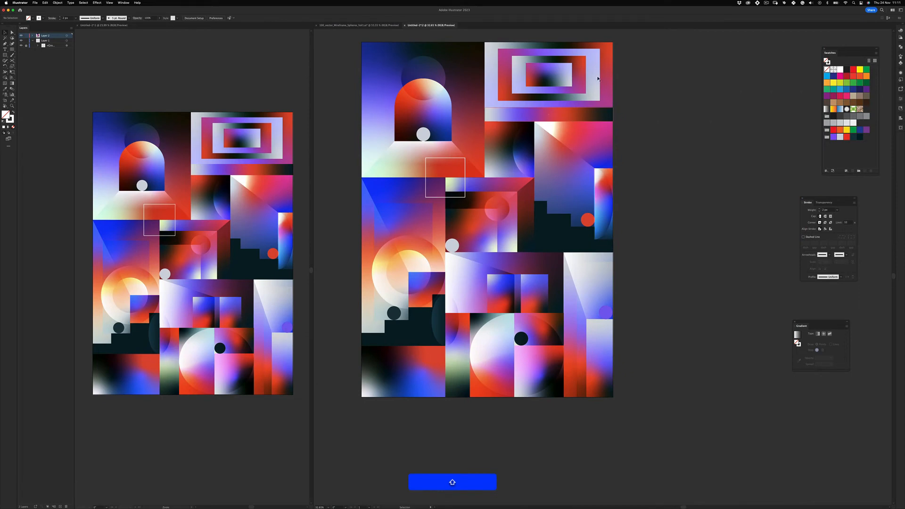
- Add a thin white outline rectangle between the inner frames of the nested rectangles
key("z")
left_click_drag(545, 70, 579, 69)
left_click_drag(665, 210, 643, 210)
left_click(581, 111)
key("super+shift+f")
left_click_drag(618, 93, 633, 86)
key("i")
left_click(450, 254)
key("super+shift+a")
- Give the white outlined square small inverted-round corners
key("z")
left_click_drag(501, 73, 472, 73)
left_click_drag(451, 215, 486, 215)
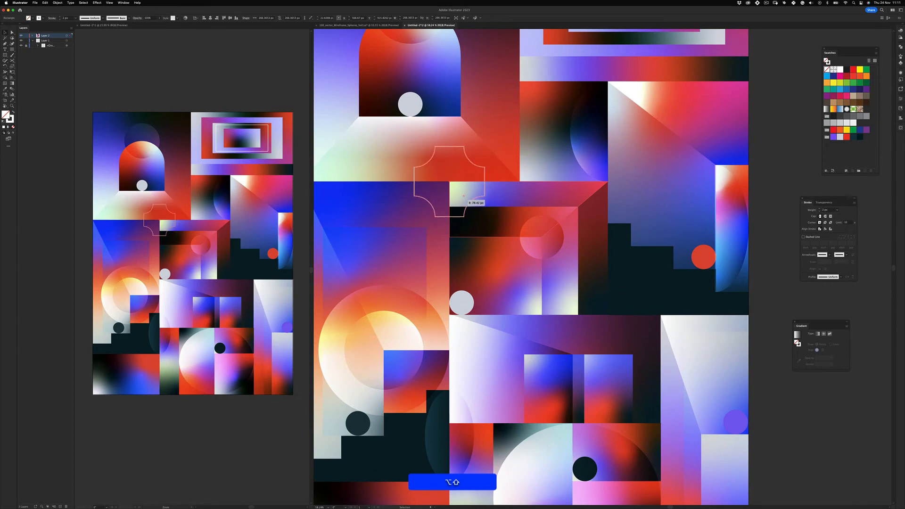
left_click_drag(445, 178, 420, 152)
key("super+shift+a")
left_click_drag(492, 198, 464, 199)
left_click_drag(560, 204, 596, 204)
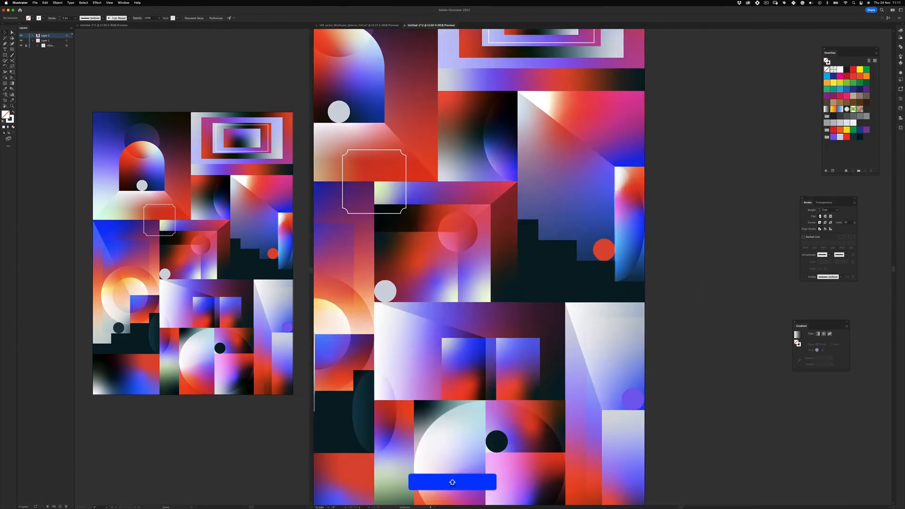
- Draw a white outlined ring around the framed block's circle and concentric rings inside the large circle above the lower staircase
left_click_drag(530, 231, 544, 188)
key("shift+l")
key("z")
left_click_drag(472, 180, 508, 179)
key("super+shift+a")
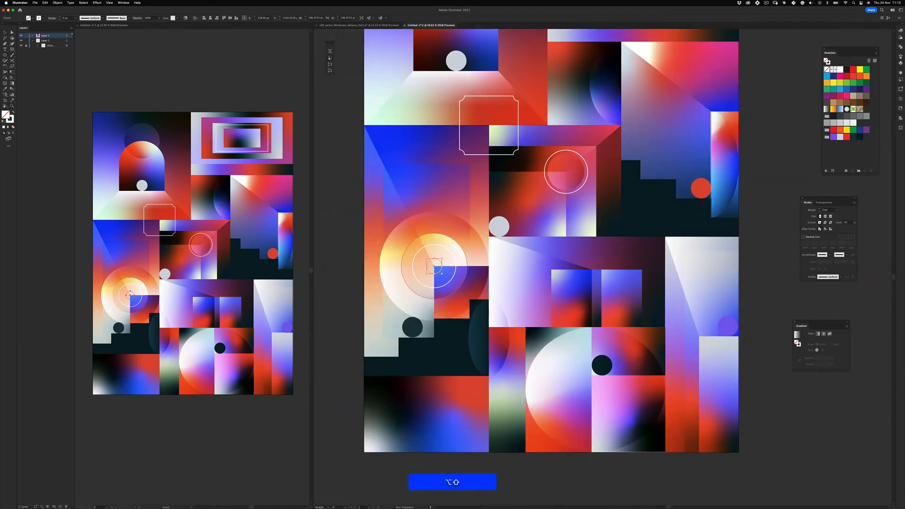
- Delete the white outlined square with notched corners
left_click_drag(330, 171, 301, 171)
left_click_drag(401, 151, 426, 150)
key("v")
left_click(425, 132)
left_click(440, 123)
key("shift+BackSpace")
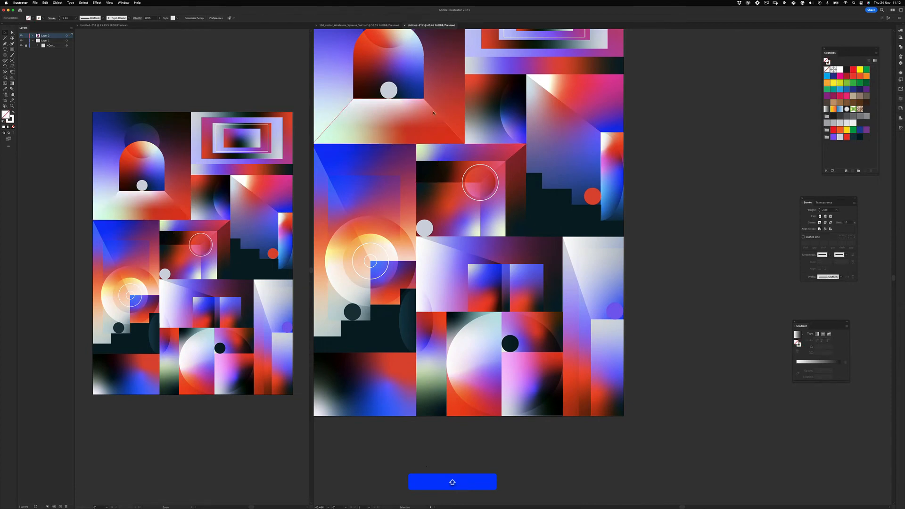
- Draw a small solid white circle in the lower-left corner of the small block beside the upper staircase
scroll(480, 179, "up", 3)
key("shift+l")
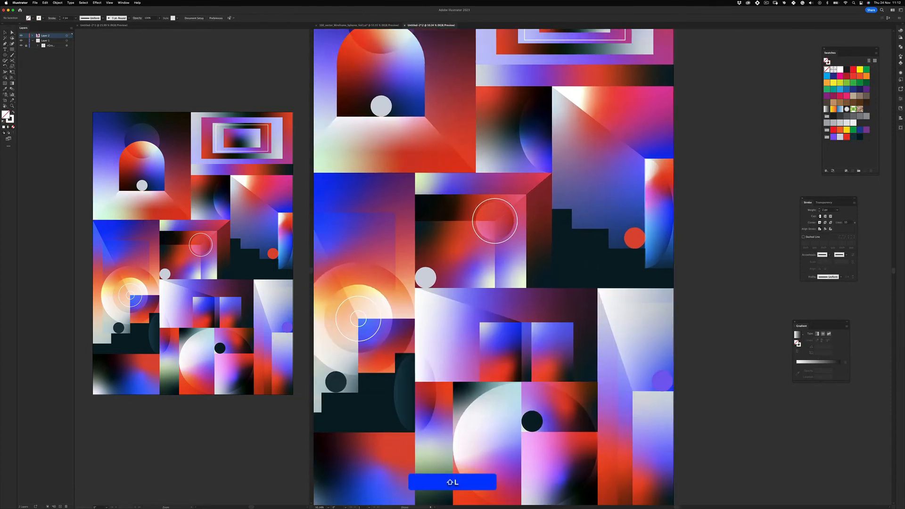
left_click_drag(601, 160, 678, 158)
left_click_drag(523, 174, 537, 174)
left_click_drag(558, 153, 544, 167)
left_click_drag(561, 156, 448, 156)
left_click_drag(554, 161, 457, 154)
left_click_drag(548, 201, 547, 194)
key("super+shift+a")
key("z")
left_click_drag(547, 193, 509, 193)
left_click_drag(506, 84, 589, 84)
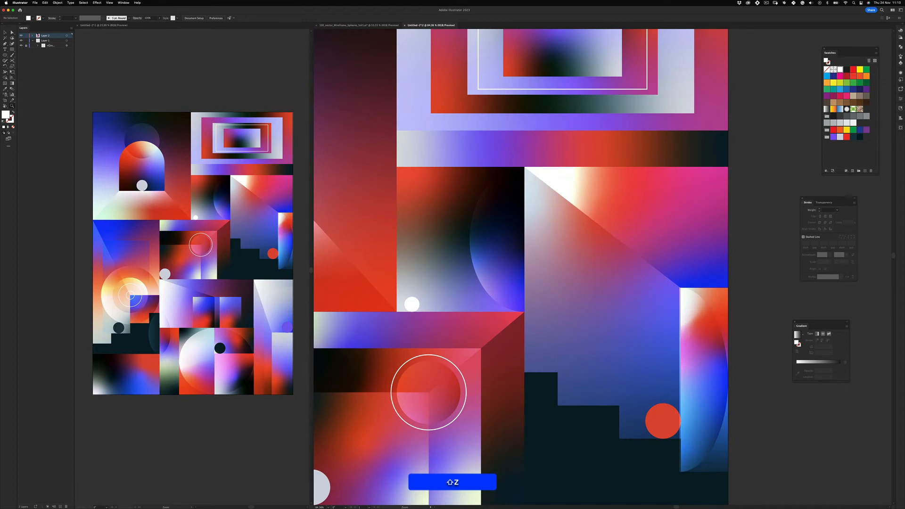
- Divide the thin gradient strip below the nested rectangles into segments using offset copies of its gradient
key("super+shift+v")
key("e")
left_click_drag(727, 149, 598, 133)
scroll(598, 133, "down", 5)
key("super+shift+a")
key("v")
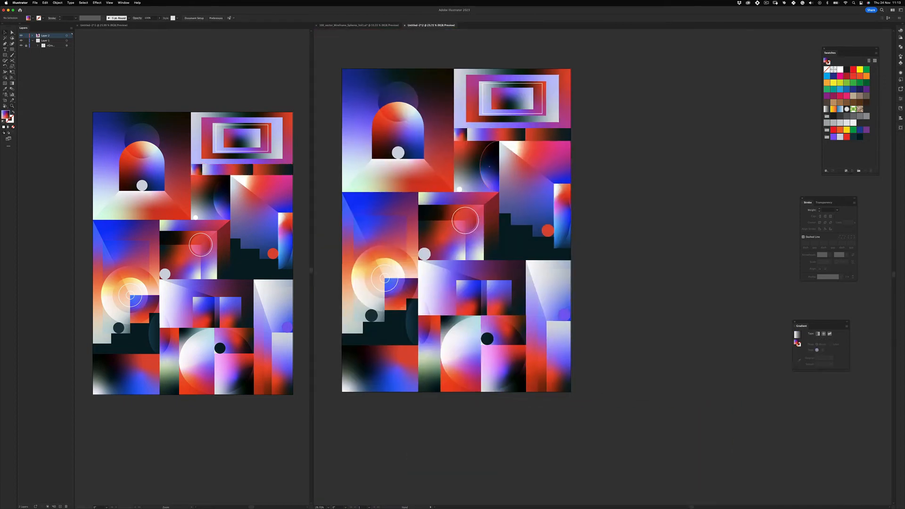
- Add white outlined rings around the dark circle on the large bottom circle
left_click_drag(489, 167, 538, 91)
left_click_drag(550, 300, 594, 299)
key("i")
left_click_drag(534, 218, 598, 231)
left_click(340, 88)
key("z")
left_click_drag(414, 206, 351, 207)
key("i")
left_click(412, 78)
key("super+shift+a")
left_click_drag(424, 189, 409, 189)
left_click_drag(410, 189, 484, 306)
key("shift+z")
left_click_drag(412, 228, 453, 135)
key("super+shift+a")
left_click_drag(473, 166, 384, 191)
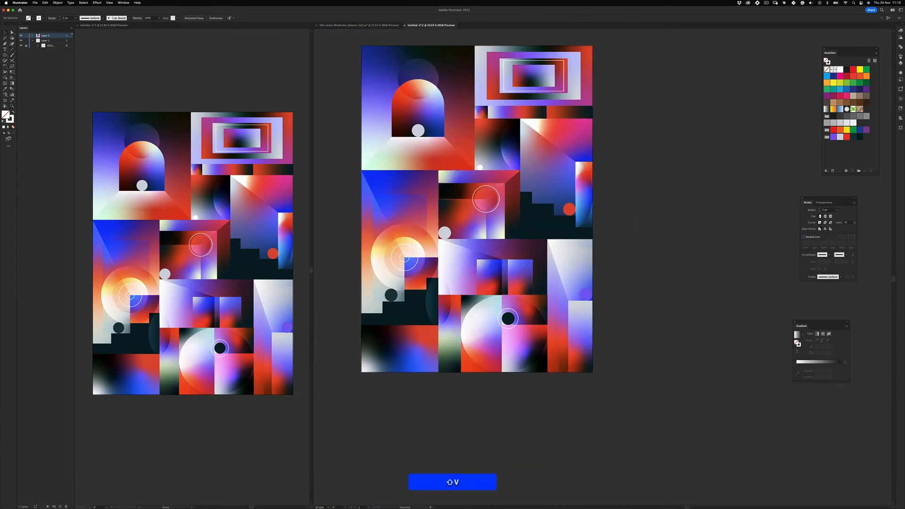
- Delete the white outlined rings around the circles in the lower staircase, framed and bottom blocks
left_click(413, 247, "super")
left_click(413, 247)
left_click(501, 190, "shift")
left_click(535, 339, "shift")
key("shift+BackSpace")
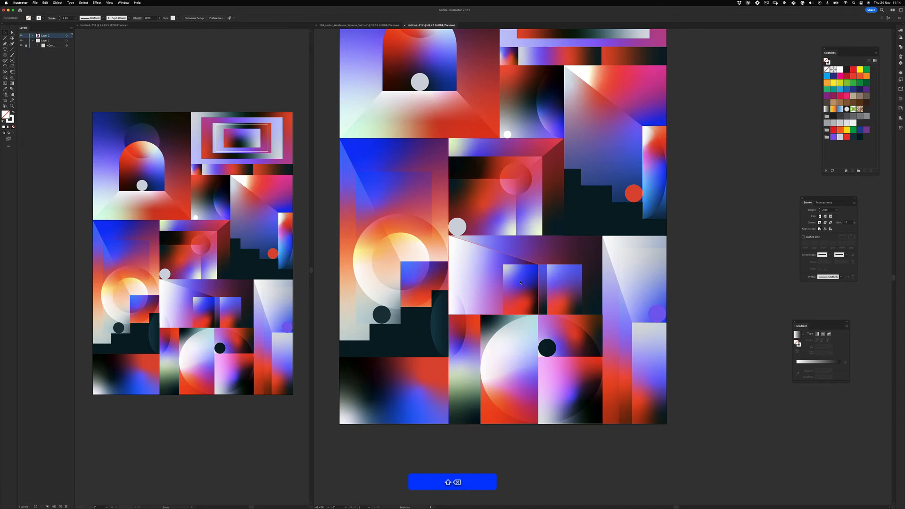
- Place a large translucent gradient circle across the left edge of the left window in the two-window block
left_click_drag(415, 248, 400, 194)
left_click_drag(401, 194, 512, 211)
left_click_drag(494, 183, 495, 190)
left_click_drag(578, 225, 494, 218)
left_click_drag(494, 219, 514, 215)
key("v")
- Place another translucent gradient circle in the lower-right corner of the tall block at the poster's bottom right
left_click_drag(438, 221, 466, 283)
left_click_drag(466, 283, 585, 300)
left_click_drag(586, 384, 585, 383)
left_click(619, 201)
key("z")
left_click_drag(619, 201, 596, 202)
key("shift+z")
left_click_drag(566, 139, 584, 139)
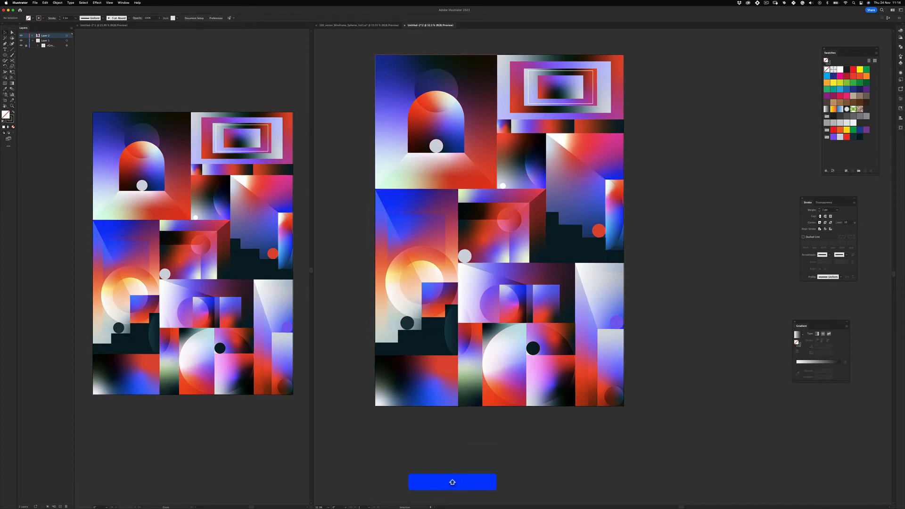
- Draw a rising line from the arch's lower-right corner and apply a smooth, absolute Zig Zag effect to it
left_click_drag(461, 136, 517, 137)
key("shift+p")
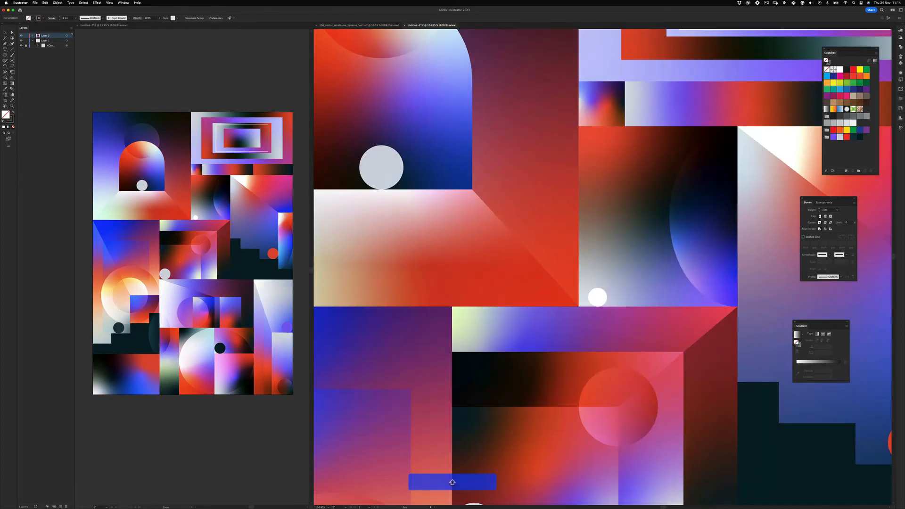
key("v")
left_click(97, 2)
mouse_move(127, 50)
left_click(179, 82)
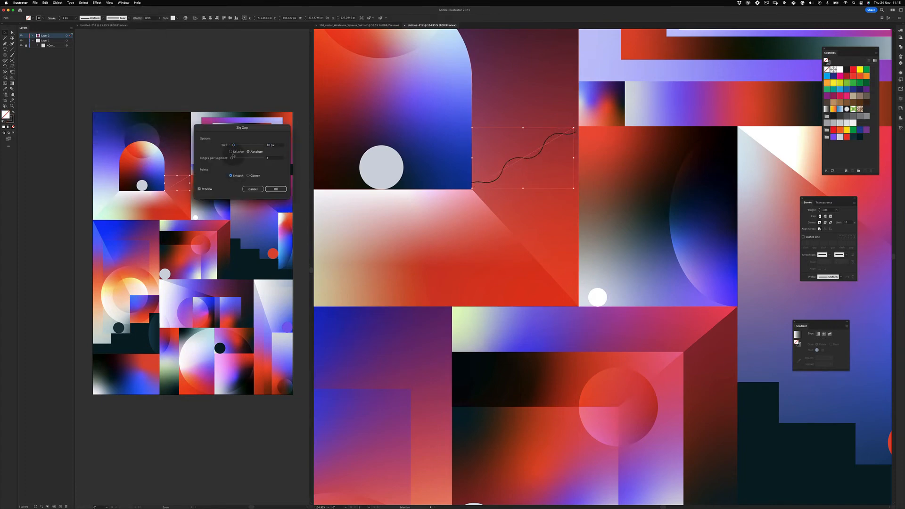
key("Return")
- Expand the wavy line's appearance and stretch it to the arch panel's right edge
left_click(58, 2)
left_click(85, 69)
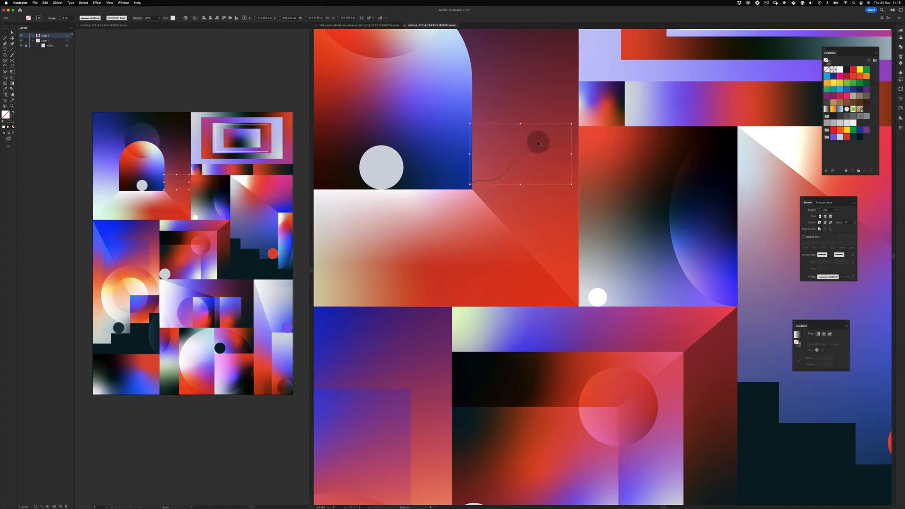
key("e")
left_click_drag(571, 154, 580, 155)
- Draw a straight path from the arch's lower-right corner along the floor's diagonal edge to the panel's lower-right corner
key("v")
left_click(489, 192)
scroll(552, 155, "up", 5)
left_click_drag(422, 190, 434, 211)
key("p")
left_click(420, 217)
left_click_drag(680, 478, 414, 168)
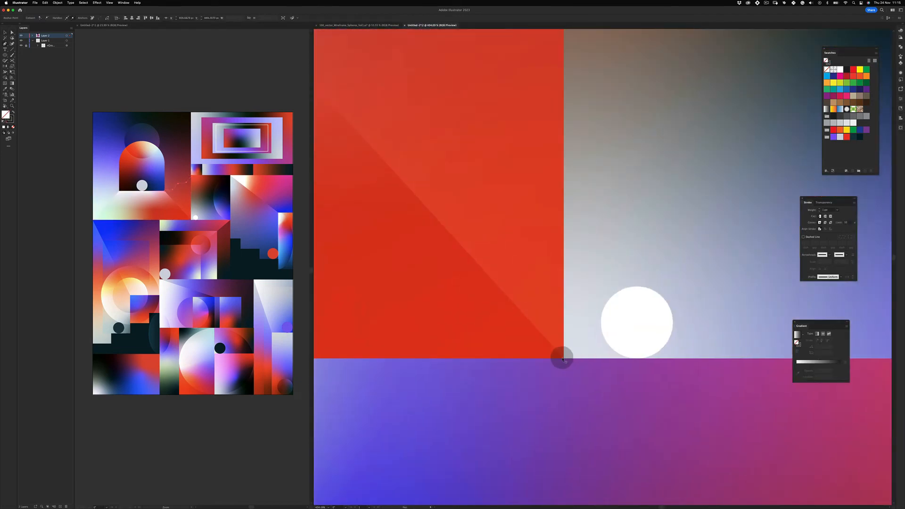
key("super+z")
left_click_drag(457, 250, 672, 426)
left_click(369, 83)
left_click(650, 293)
left_click_drag(671, 349, 557, 229)
- Join the wavy line to the diagonal path and close the hill outline along the panel's right edge
key("a")
left_click_drag(535, 170, 665, 397)
scroll(548, 398, "down", 5)
left_click(600, 126)
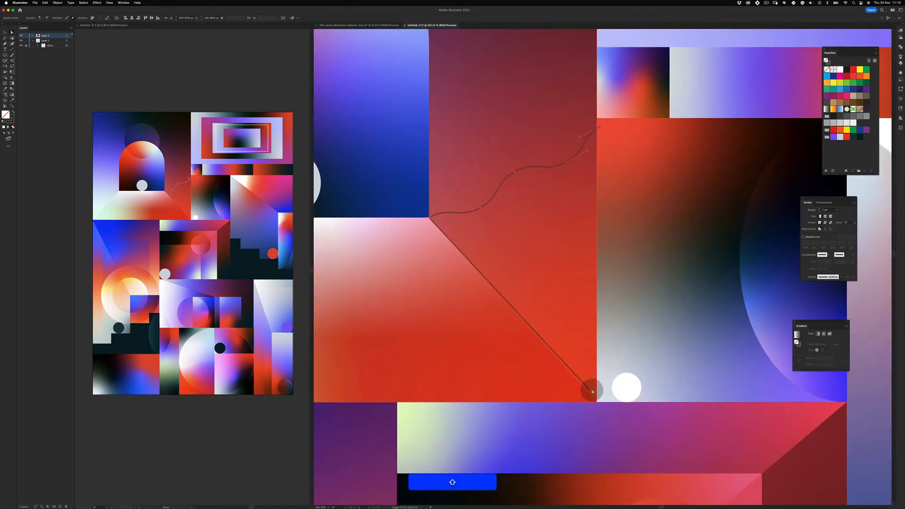
left_click(100, 18)
scroll(612, 455, "up", 5)
left_click(542, 256)
left_click_drag(543, 254, 562, 290)
key("z")
left_click_drag(589, 211, 522, 424)
- Switch to Spotify, open The Joe Rogan Experience podcast page and transfer its playback from the iPhone to this computer
key("super+Tab")
left_click(396, 257)
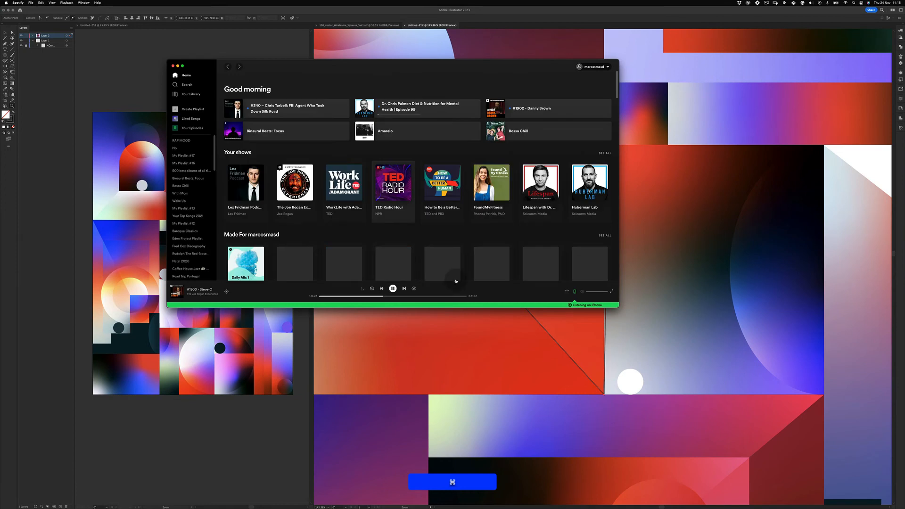
left_click(202, 290)
left_click(194, 294)
left_click(393, 289)
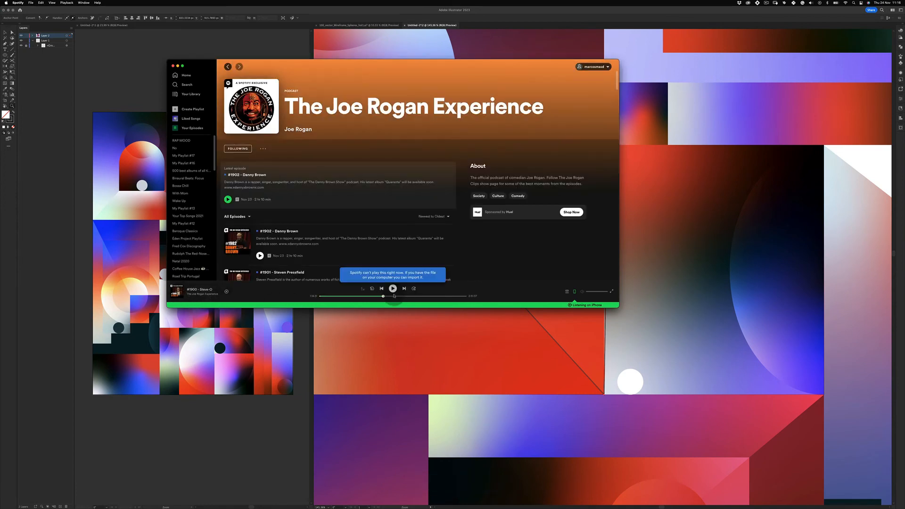
left_click(575, 292)
left_click(589, 231)
- Choose the AirPods as sound output, reselect the playback device in Spotify and switch back to Illustrator
left_click(811, 3)
left_click(847, 56)
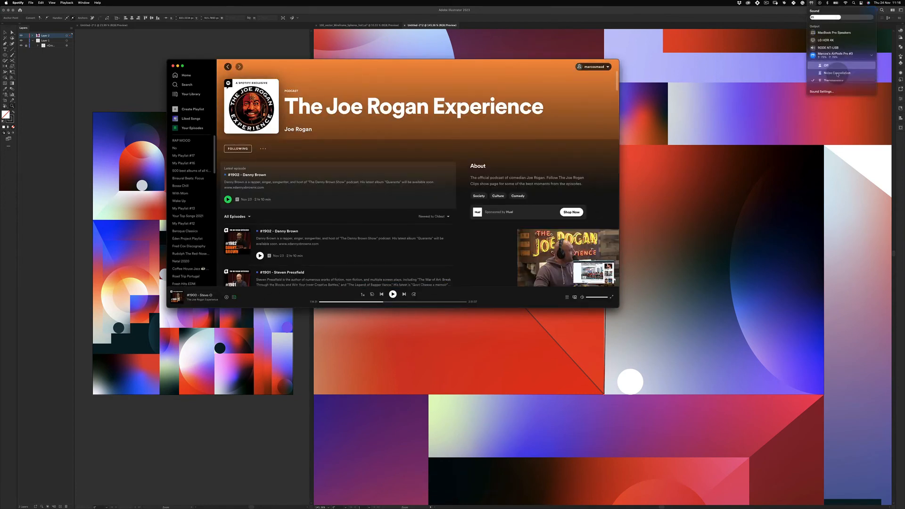
left_click(393, 294)
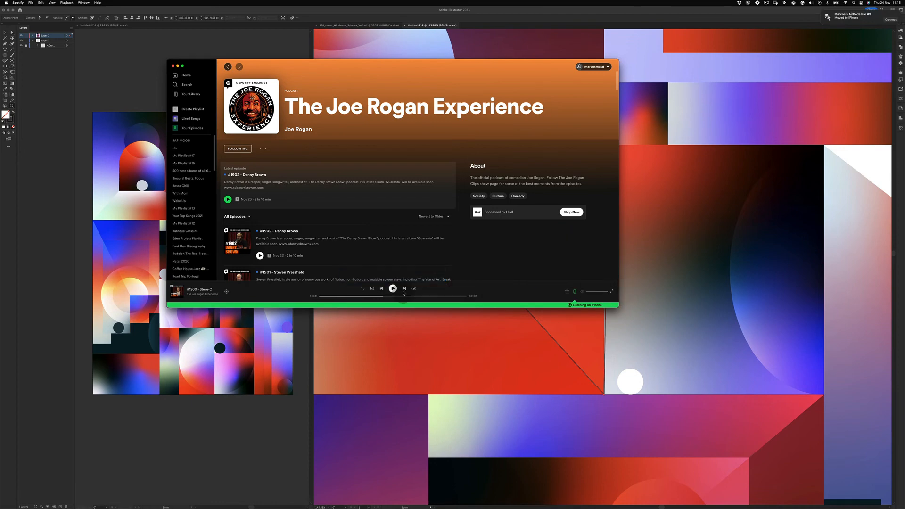
left_click(575, 291)
left_click(583, 233)
left_click(353, 353)
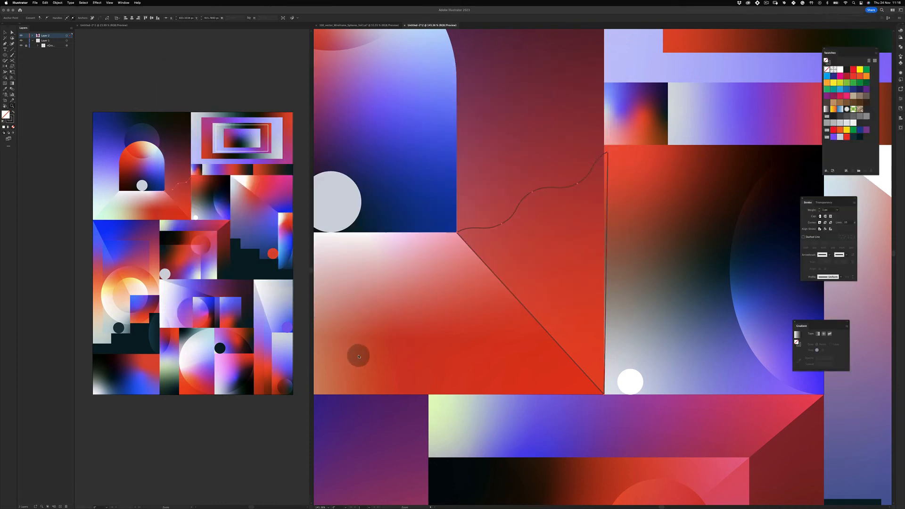
- Move the hill outline's upper-right anchor onto the arch panel's right edge
scroll(598, 155, "up", 2)
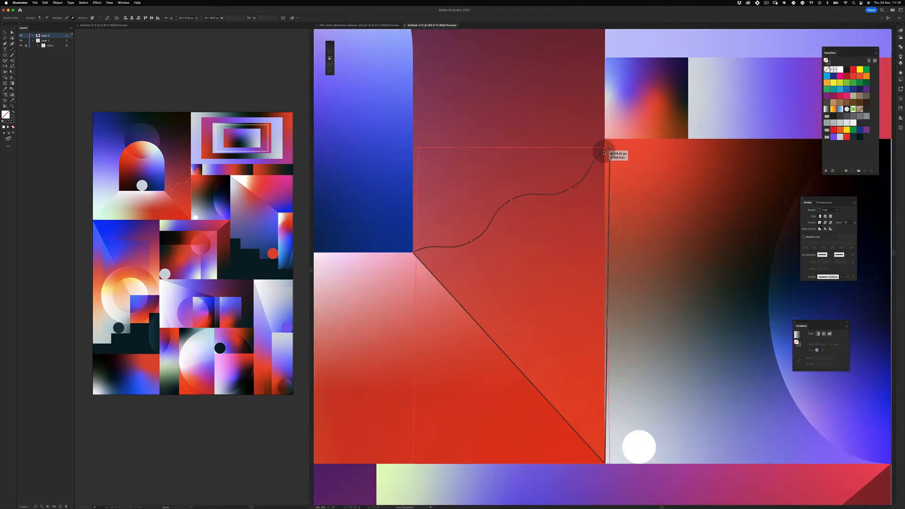
scroll(599, 148, "up", 3)
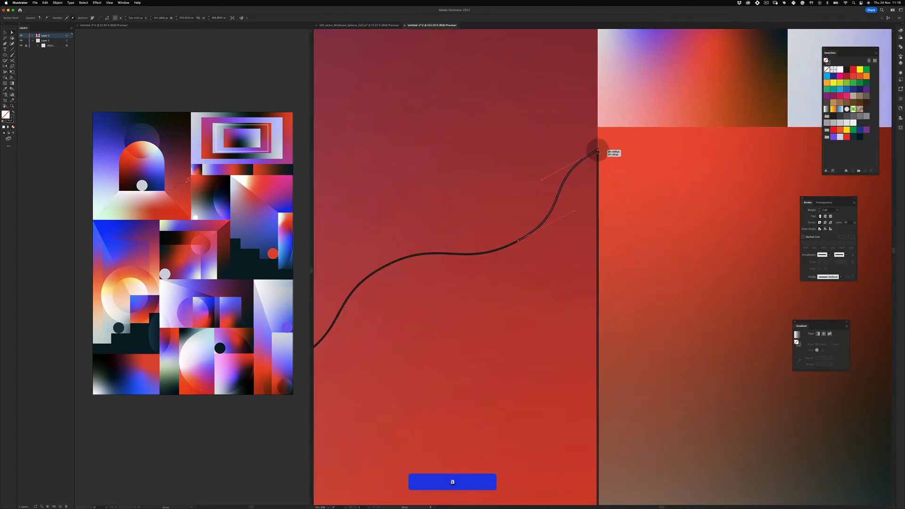
scroll(515, 248, "down", 6)
left_click_drag(515, 249, 442, 236)
- Fill the closed hill shape with a blue, purple and red gradient sampled from the artwork
key("i")
left_click(442, 131)
scroll(536, 211, "up", 5)
key("super+z")
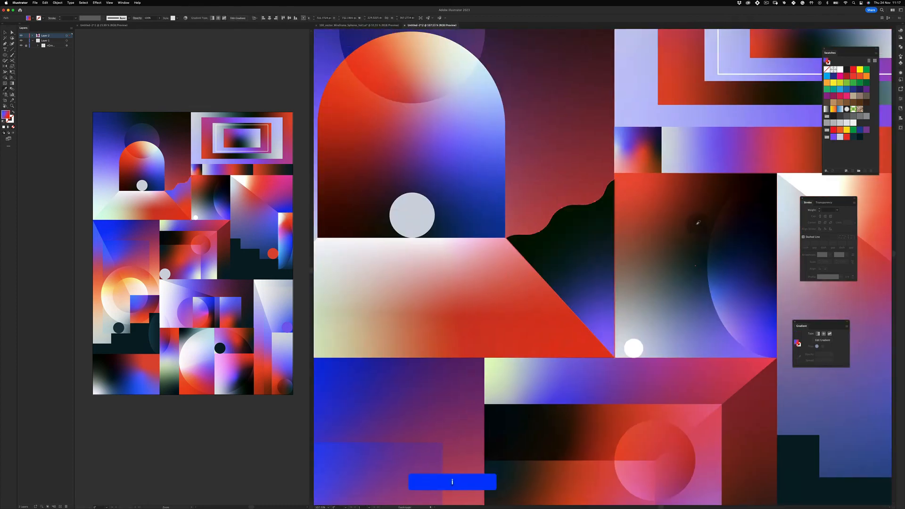
left_click_drag(508, 234, 482, 234)
key("i")
left_click(503, 101)
- Try a different gradient direction on the right hill and undo it
key("g")
left_click_drag(564, 238, 651, 264)
key("v")
left_click_drag(501, 254, 452, 277)
key("super+z")
scroll(565, 191, "down", 5)
left_click(434, 239)
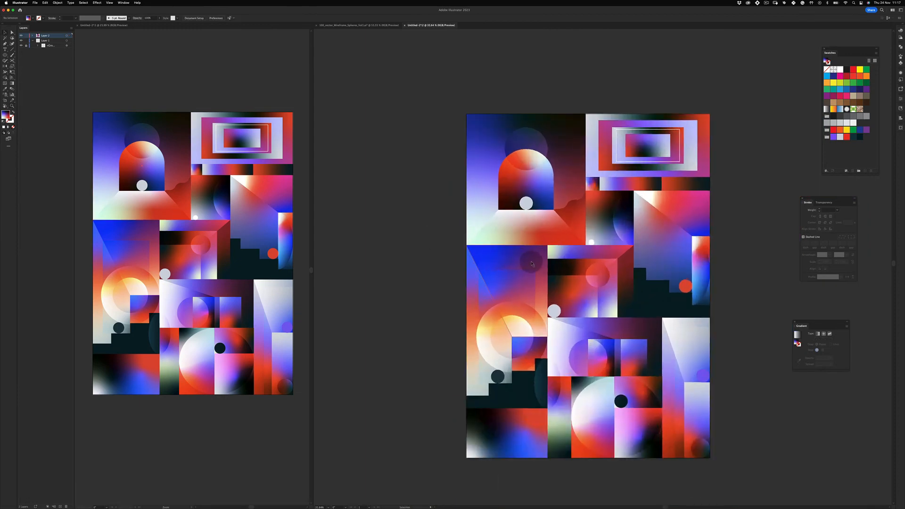
left_click_drag(527, 255, 464, 256)
mouse_move(512, 199)
left_mouse_down()
mouse_move(612, 246)
mouse_move(574, 221)
mouse_move(527, 216)
mouse_move(500, 194)
left_mouse_up()
key("super+z")
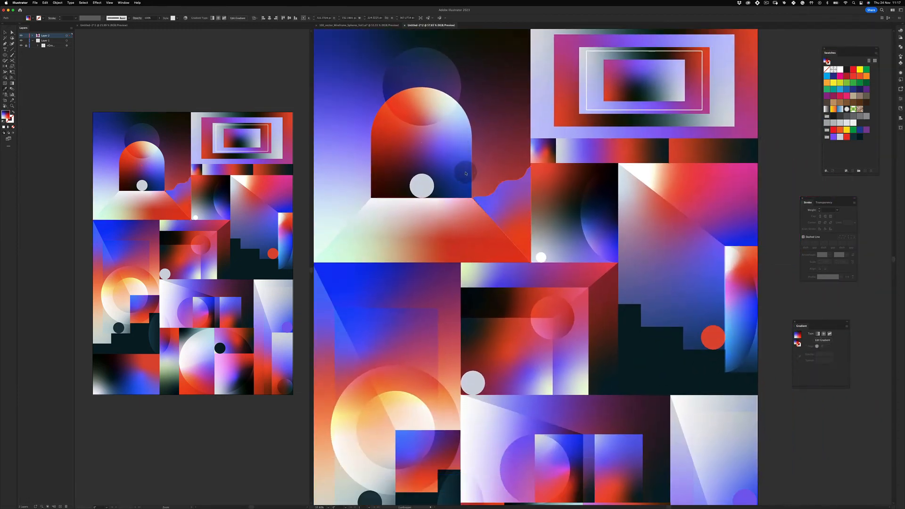
- Duplicate the hill in place, mirror the copy horizontally and move it to the arch panel's left edge
left_click_drag(467, 168, 548, 190)
left_click(559, 178, "super")
key("super+f")
right_click(583, 184)
left_click(644, 321)
key("Return")
scroll(640, 205, "left", 3)
key("v")
left_click_drag(643, 205, 420, 204)
left_click_drag(534, 197, 338, 198)
left_click(337, 198)
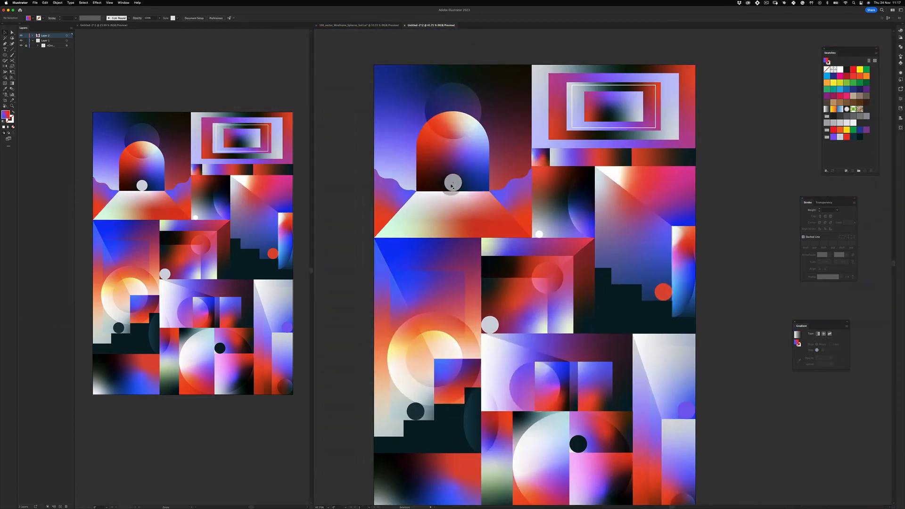
- Adjust the left hill's gradient so purple runs along its crest, blue near the arch and red at the bottom
left_click_drag(414, 180, 452, 181)
left_click(377, 212, "super")
key("e")
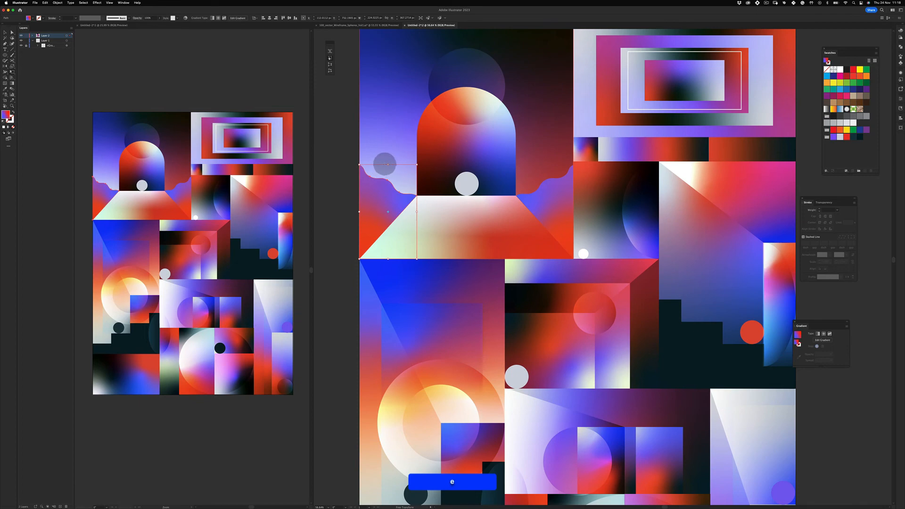
left_click_drag(359, 164, 359, 183)
key("g")
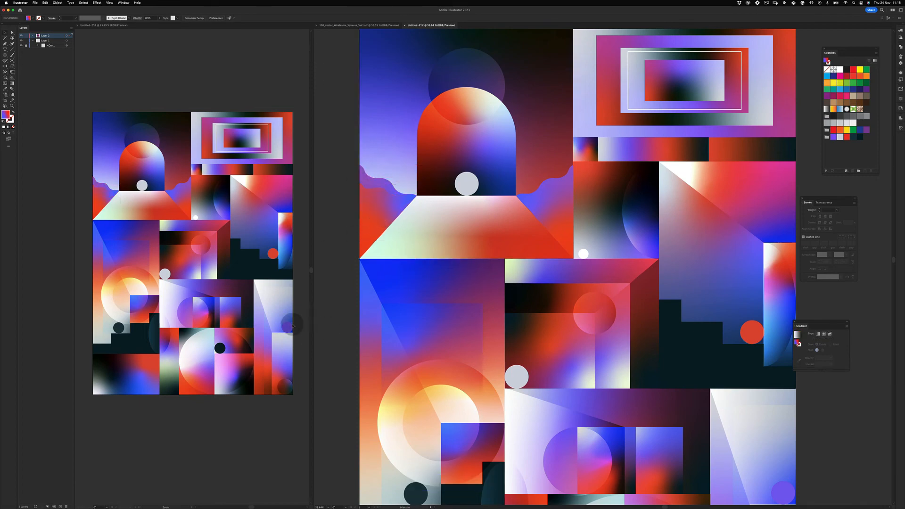
scroll(371, 211, "up", 3)
left_click_drag(381, 225, 398, 188)
left_click_drag(381, 208, 380, 225)
key("super+shift+a")
- Draw a white triangular shape over the left hill with its tip at the arch's lower-left corner
key("z")
left_click_drag(434, 185, 406, 248)
key("BackSpace")
key("v")
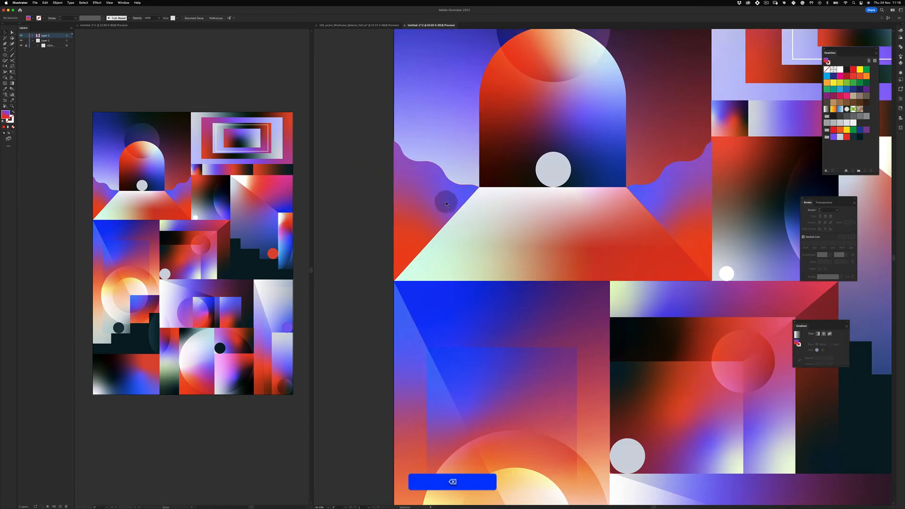
left_click(395, 169)
left_click(394, 266)
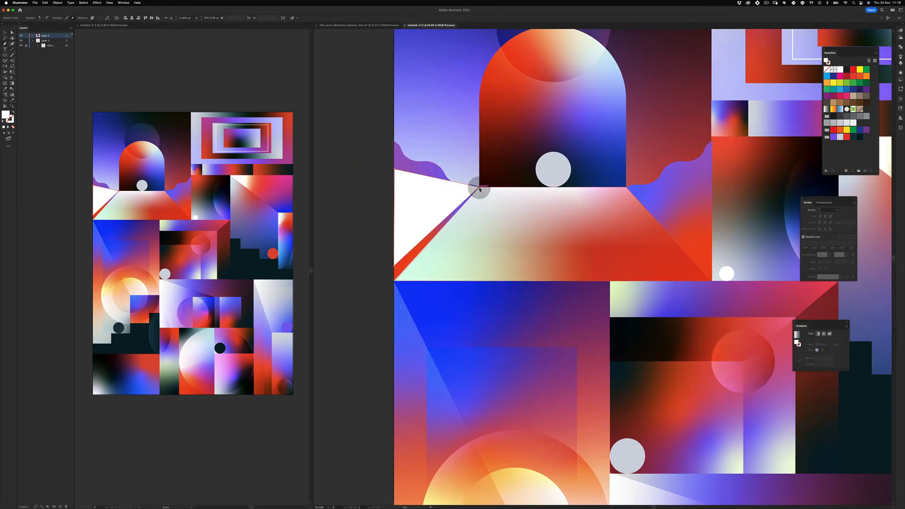
left_click(478, 187)
- Try a smooth Zig Zag effect on the white triangle, cancel it and undo the shape
left_click(96, 2)
mouse_move(133, 50)
left_click(172, 83)
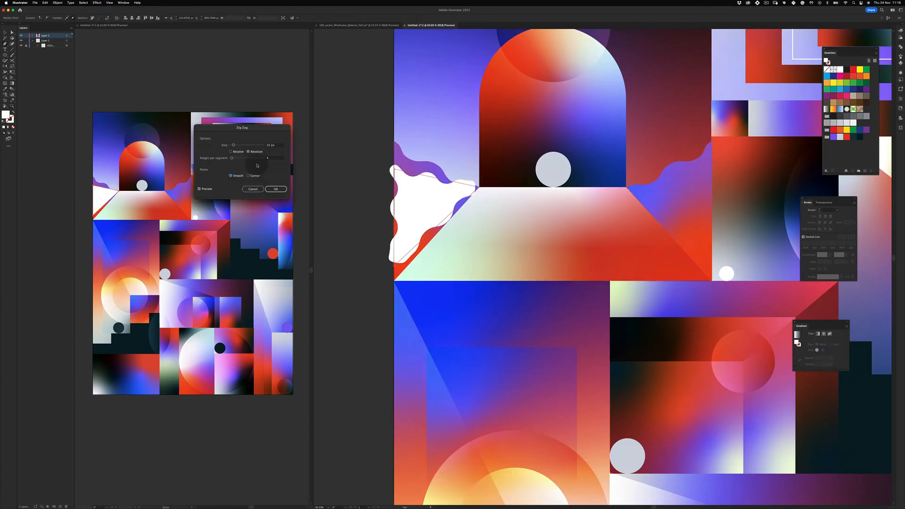
left_click(253, 189)
key("super+z")
key("super+z")
- Layer a lower copy of the left hill in front of it, filled with a light gradient sampled from the artwork
key("v")
left_click(414, 210)
key("i")
left_click(474, 324)
left_click_drag(456, 238, 483, 183)
key("a")
left_click_drag(378, 333, 380, 378)
scroll(456, 259, "down", 3)
- Try stretching the front layer of the left hill vertically and undo it
key("v")
key("e")
left_click_drag(403, 202, 403, 342)
key("a")
key("super+z")
key("super+shift+a")
- Delete the single-layer hill beside the arch on the panel's right side
left_click_drag(511, 251, 391, 283)
left_click(535, 241)
key("BackSpace")
- Select both layers of the left hill and group them
left_click(380, 234)
key("super+shift+h")
left_click(377, 219)
key("super+2")
left_click(384, 231)
left_click(382, 248, "shift")
left_click_drag(385, 252, 546, 250)
key("super+z")
key("super+g")
- Create a mirrored copy of the grouped left hill and place it against the arch panel's right edge
right_click(387, 241)
mouse_move(415, 322)
left_click(452, 339)
left_click(242, 193)
key("v")
left_click(440, 262)
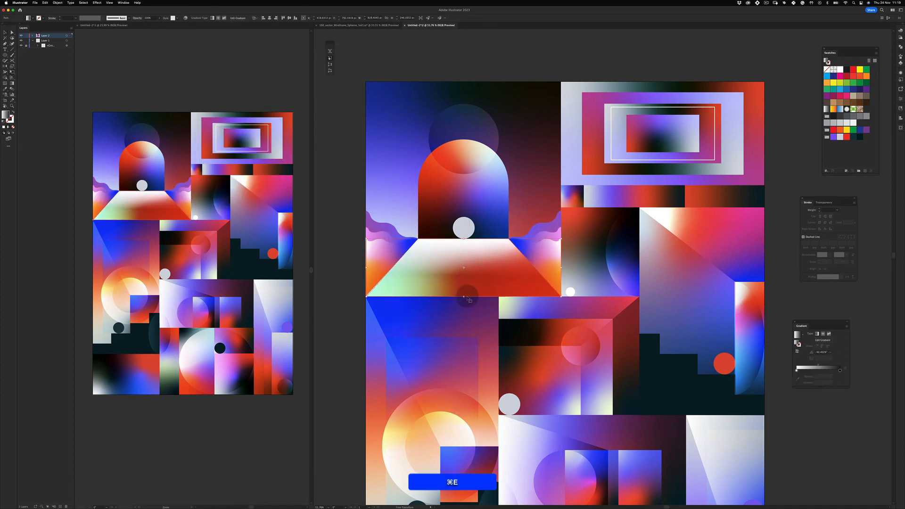
- Isolate the left hill group and redraw its front shape's linear gradient diagonally between the arch side and lower-left corner
key("super+shift+a")
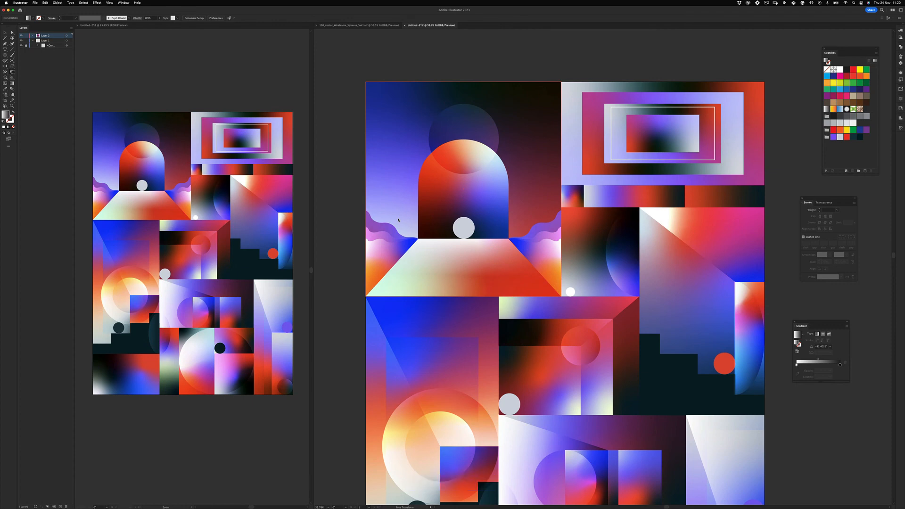
key("super+minus")
left_click_drag(497, 195, 529, 231)
left_click(429, 211)
key("g")
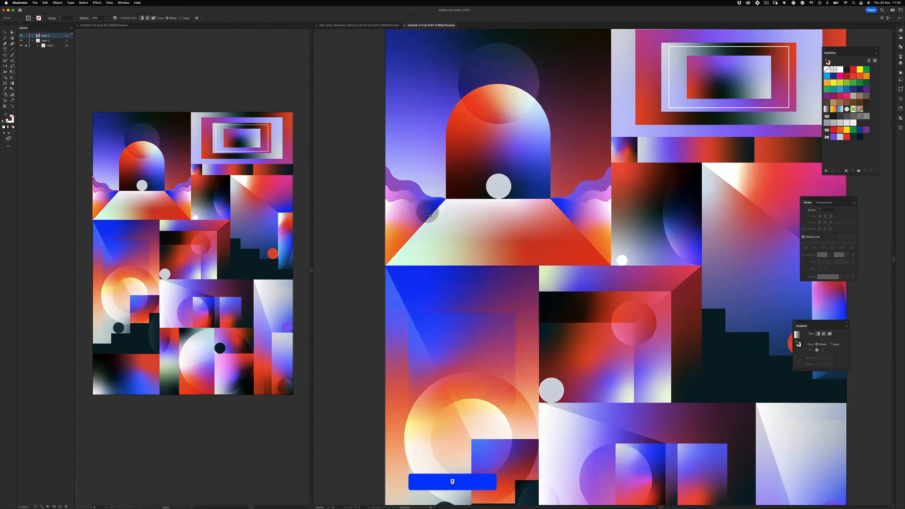
key("v")
double_click(417, 218)
left_click(423, 215)
key("g")
left_click_drag(430, 177, 396, 255)
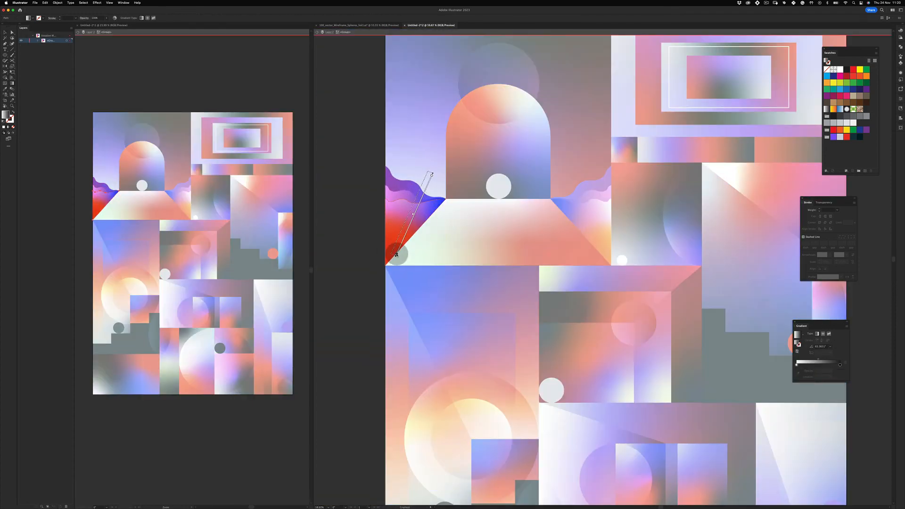
- Redraw the linear gradient on the front shape of the right-hand hill group diagonally downward beside the arch
key("v")
double_click(391, 295)
double_click(584, 213)
left_click(584, 212)
key("g")
left_click_drag(566, 196, 632, 255)
key("v")
double_click(364, 287)
- Add a small white diamond in the centre of the innermost rectangle of the upper-right nested frames
key("z")
left_click_drag(469, 250, 401, 251)
key("space")
left_click_drag(554, 167, 580, 143)
key("space")
left_click_drag(582, 142, 594, 156)
left_click(840, 69)
key("super+shift+a")
- Examine the nested frames and the surrounding panels up close, and check the overall poster composition
key("z")
left_click_drag(550, 192, 534, 204)
key("space")
left_click_drag(577, 173, 567, 154)
left_click_drag(581, 239, 610, 248)
key("z")
left_click(606, 250)
key("space")
left_click_drag(633, 280, 586, 142)
key("z")
left_click_drag(580, 235, 553, 214)
key("v")
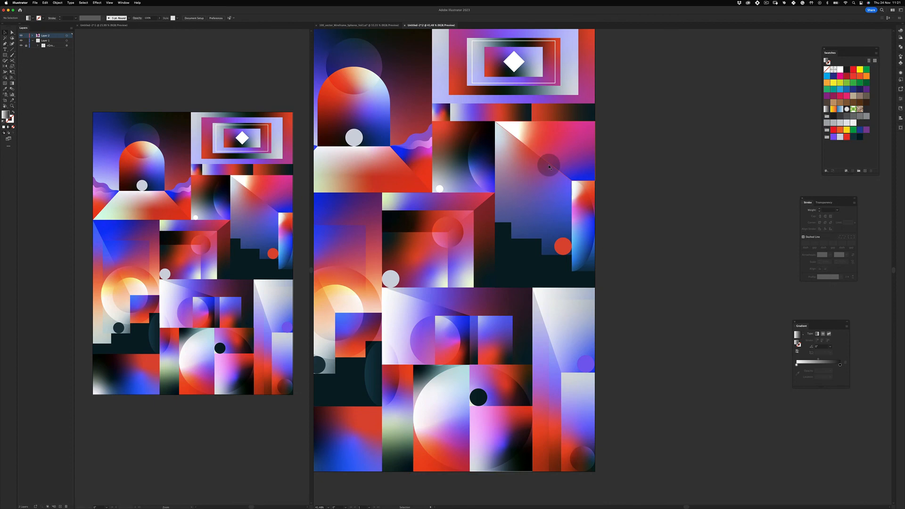
- Draw a white circle in the narrow gradient strip beneath the nested frames
key("space")
left_click_drag(513, 194, 618, 216)
key("z")
left_click_drag(660, 130, 687, 122)
key("l")
mouse_move(597, 161)
left_mouse_down()
mouse_move(636, 119)
mouse_move(586, 185)
mouse_move(630, 164)
mouse_move(615, 160)
left_mouse_up()
left_click(839, 68)
key("shift+super+a")
- Try duplicating the white circle horizontally along the strip, and delete the circles
key("z")
left_click_drag(617, 155, 638, 155)
left_click(701, 123, "super")
left_click_drag(625, 185, 596, 185)
key("space")
left_click_drag(678, 178, 629, 131)
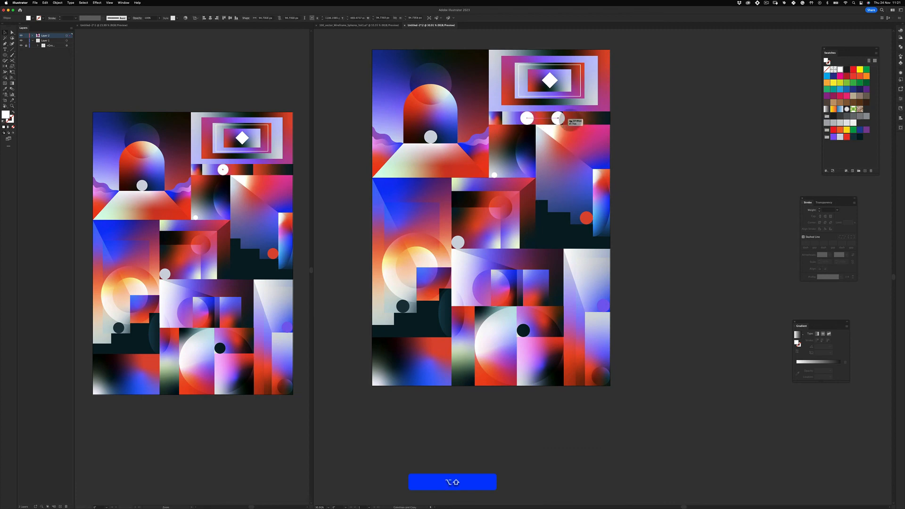
key("shift+BackSpace")
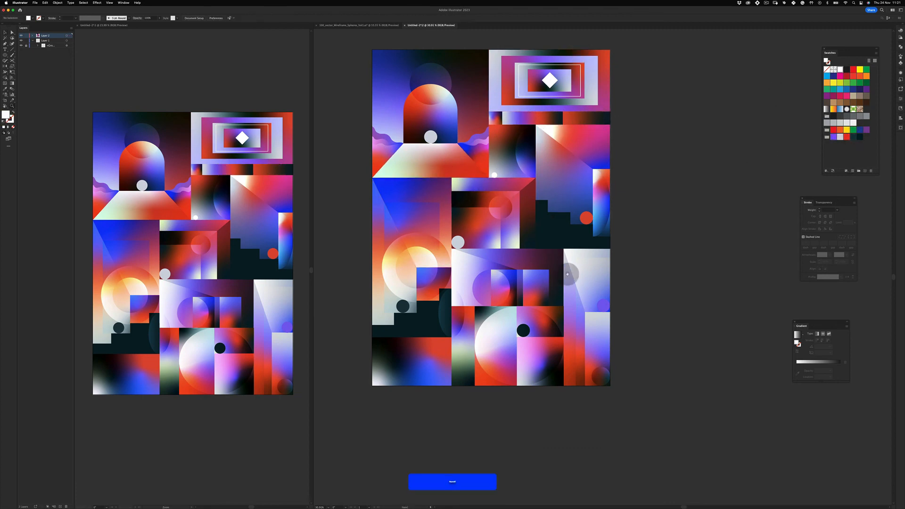
- Select all the artwork and scale it uniformly to 90% to leave a margin around the poster
left_click_drag(564, 279, 571, 294)
key("super+a")
right_click(530, 161)
mouse_move(551, 250)
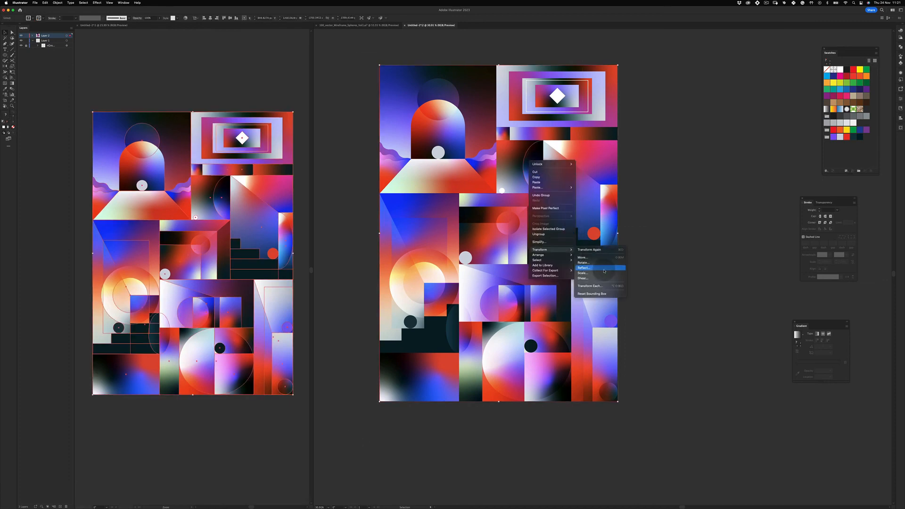
left_click(607, 273)
type("90")
left_click(305, 169)
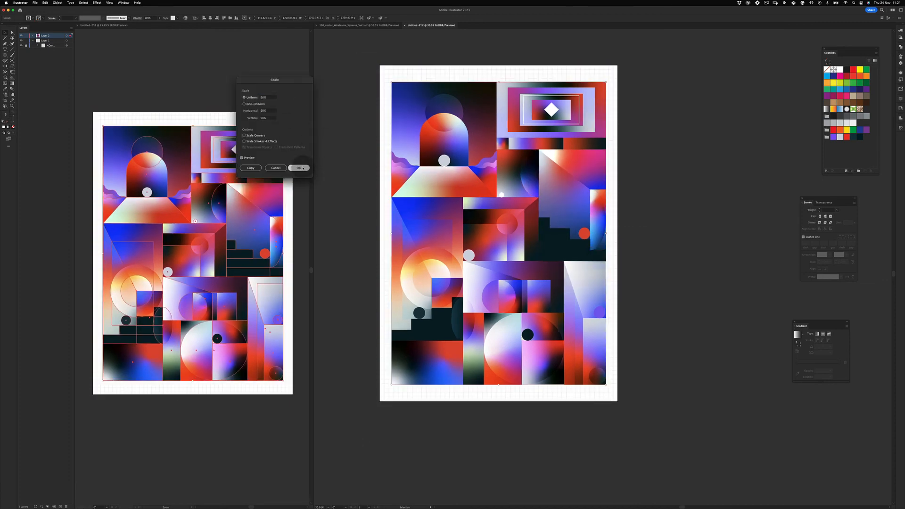
- Draw a white rectangle covering the whole artboard and send it behind the artwork
left_click(655, 53)
left_click_drag(380, 66, 618, 401)
key("v")
left_click(259, 119)
key("shift+super+bracketleft")
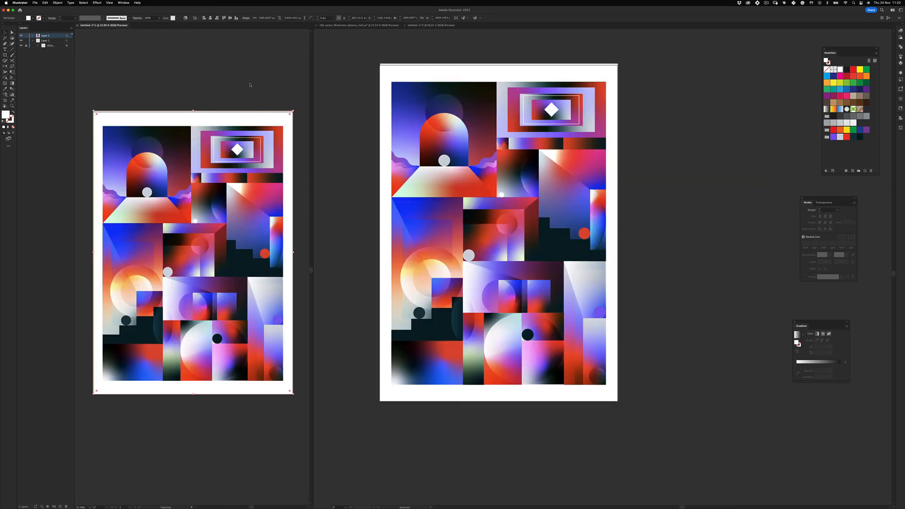
- Align the background rectangle to the artboard edges and give it an off-white fill
left_click(494, 61)
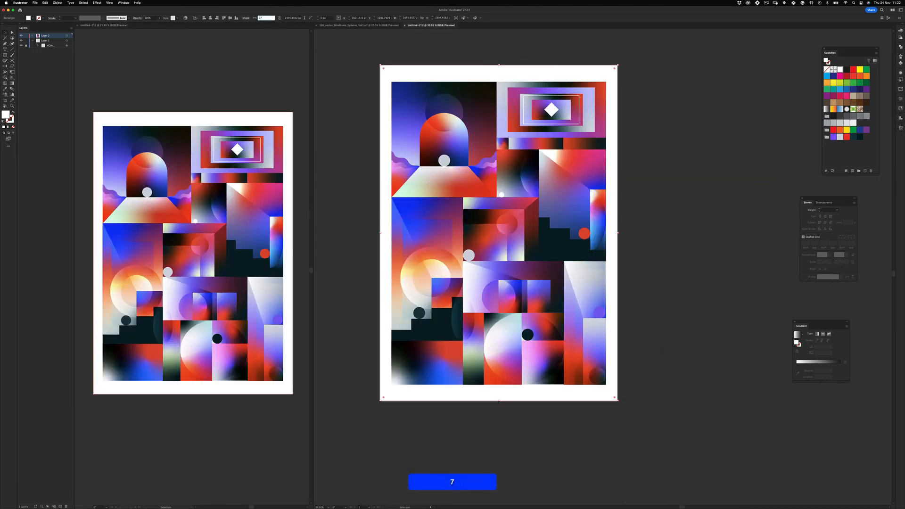
key("Tab")
key("Tab")
left_click(211, 17)
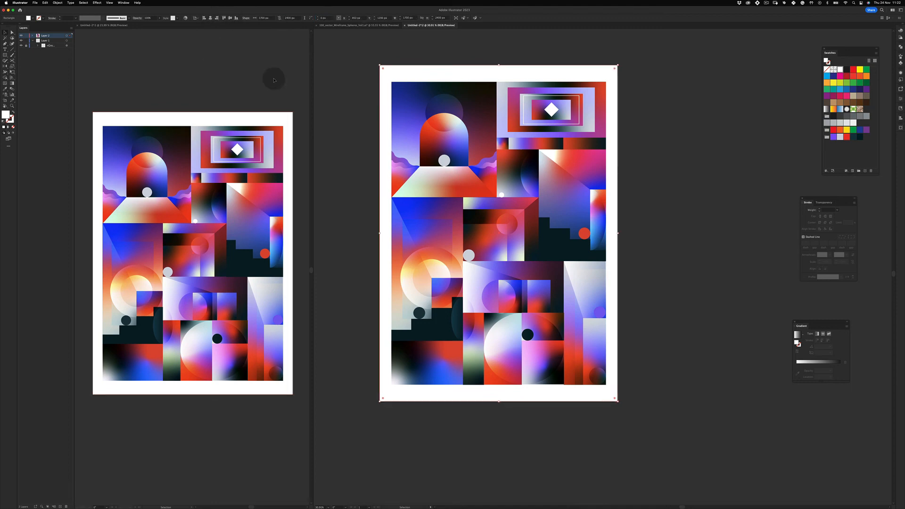
key("v")
left_click(730, 190)
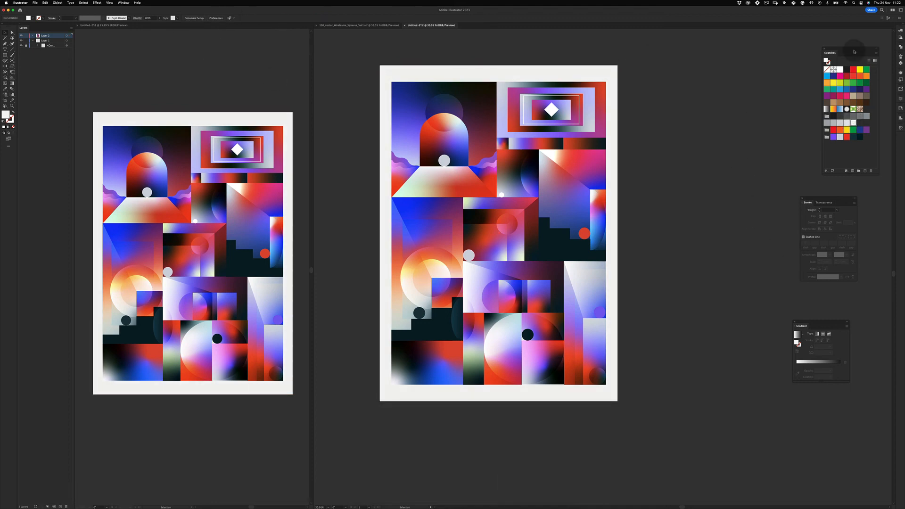